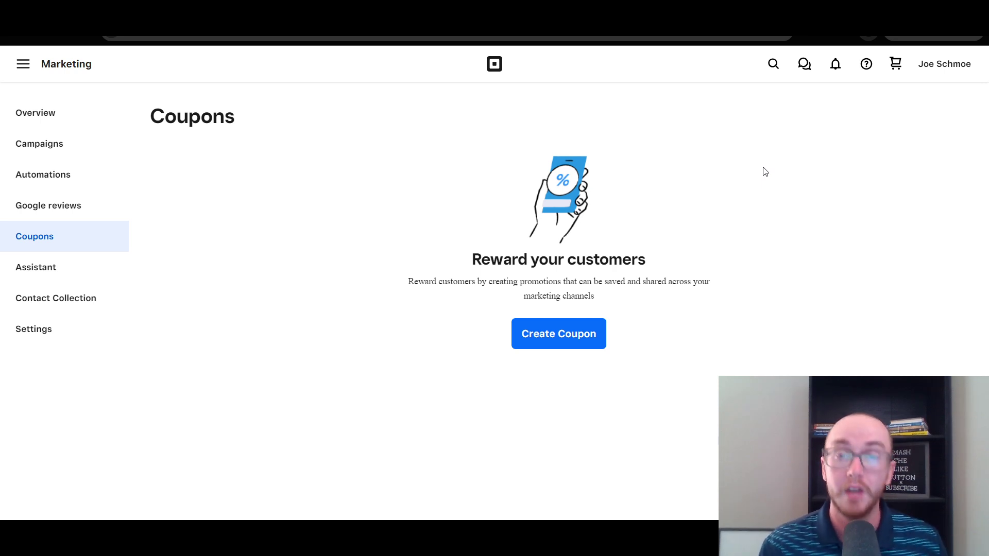
Look up where Marketing is listed among the additional tools and return to the Coupons page
click(24, 68)
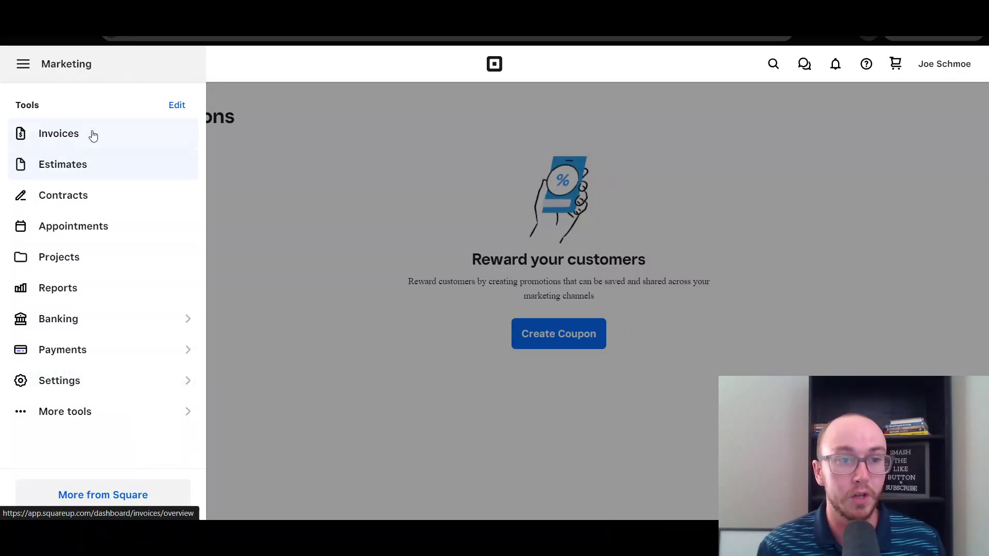
click(91, 426)
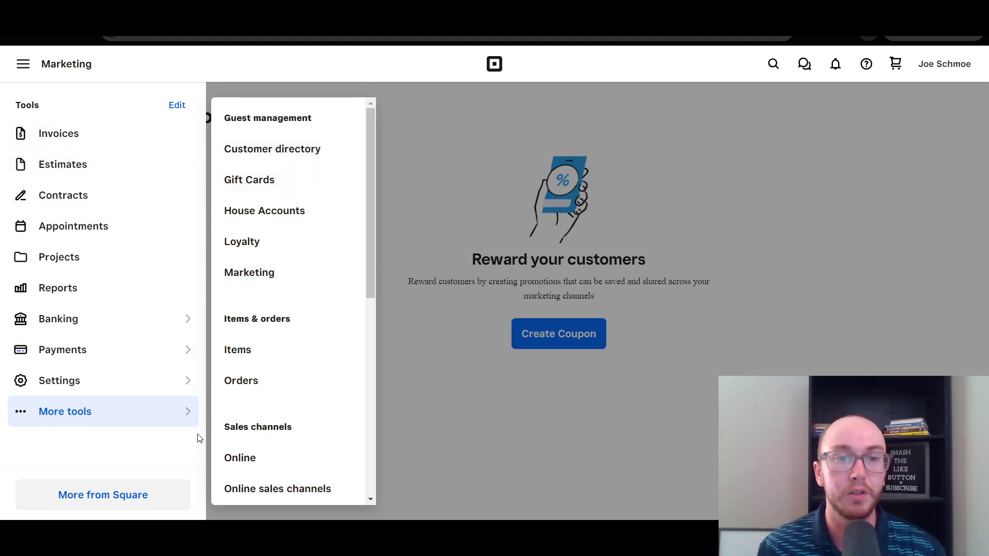
drag(372, 250, 354, 240)
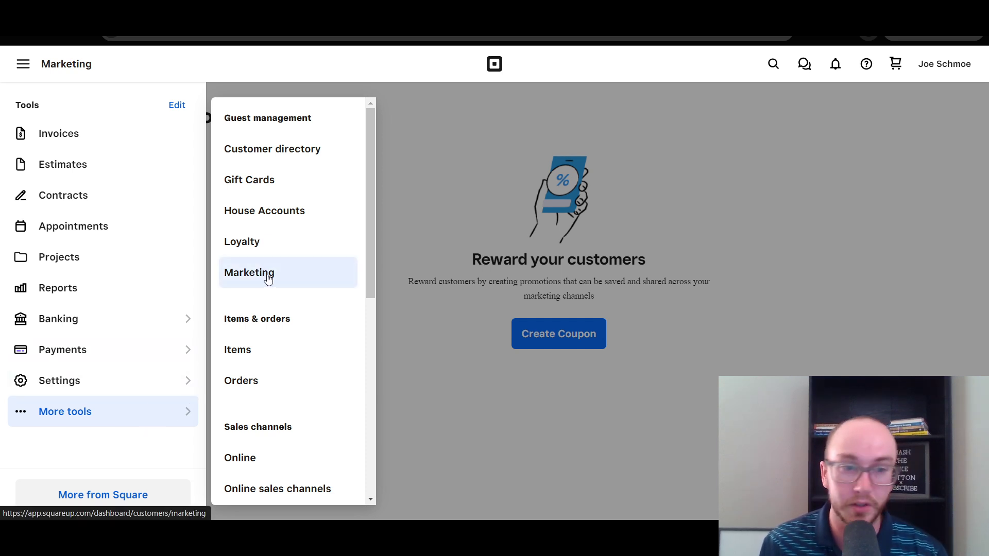
click(453, 206)
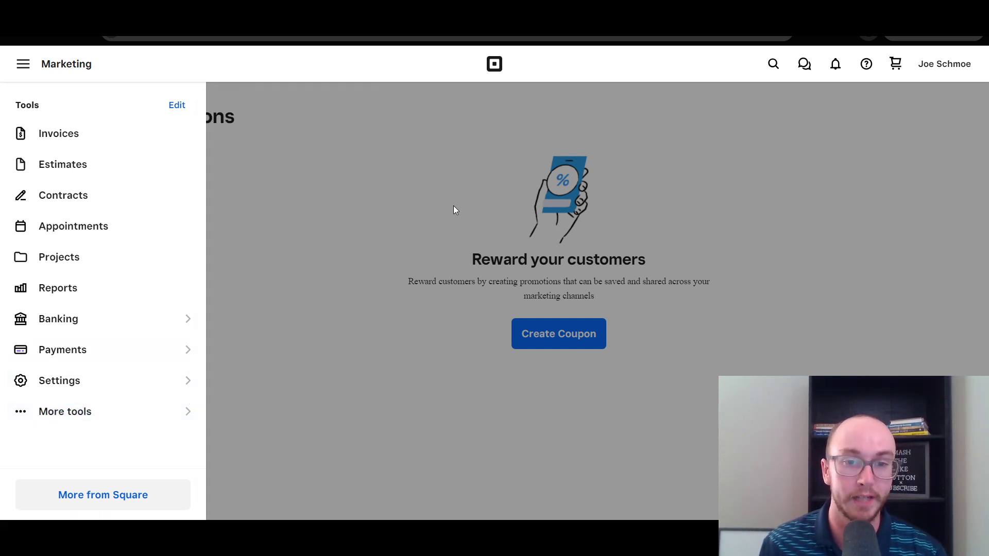
click(297, 137)
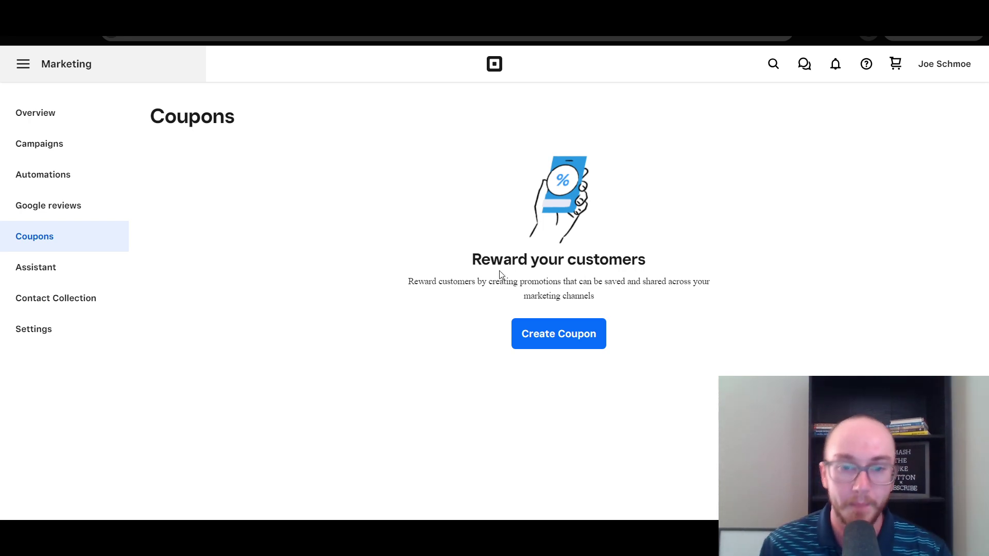
Start creating a new coupon and name it save10
drag(471, 260, 601, 282)
click(624, 274)
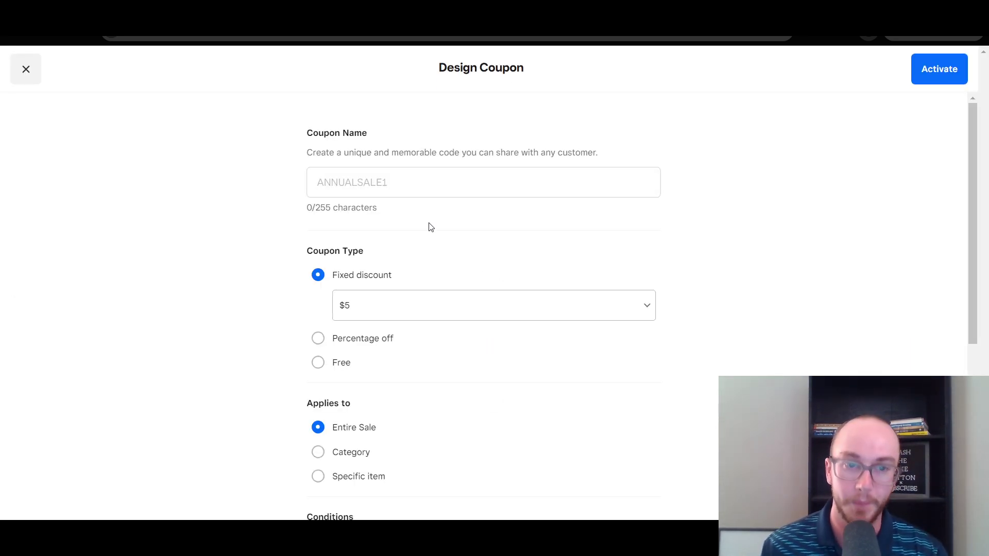
click(361, 188)
click(374, 207)
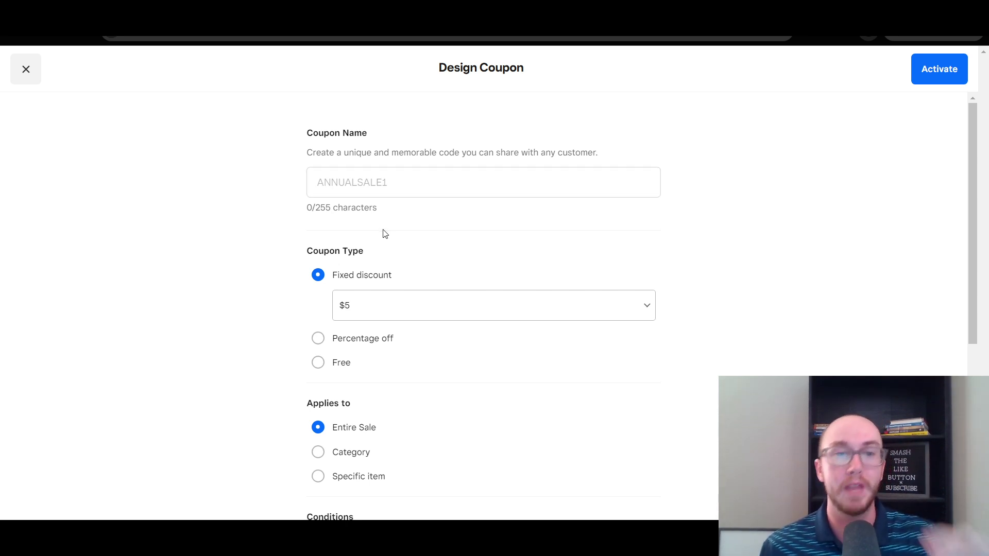
click(370, 191)
text(save10)
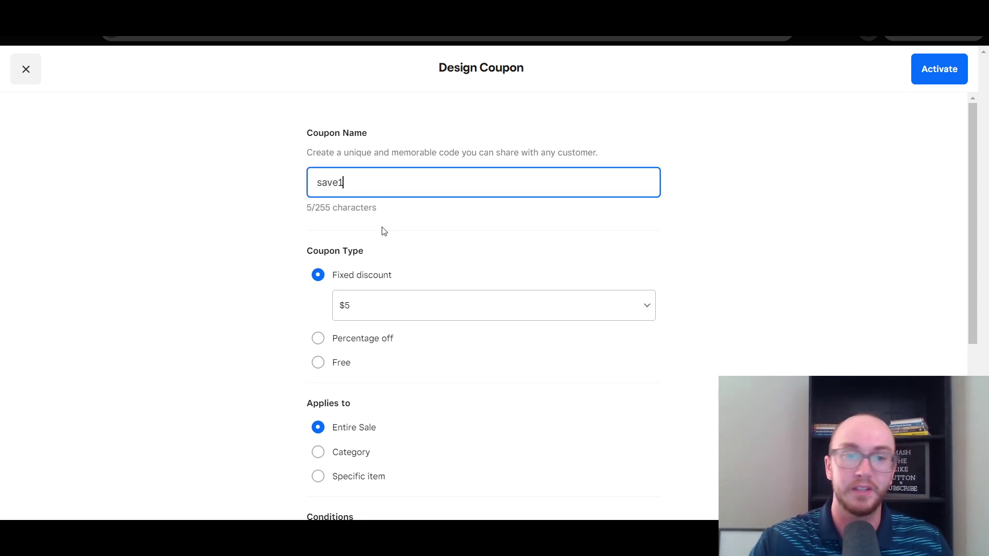
Try a $10 fixed discount for the coupon, followed by the Percentage off and Free coupon types
click(357, 305)
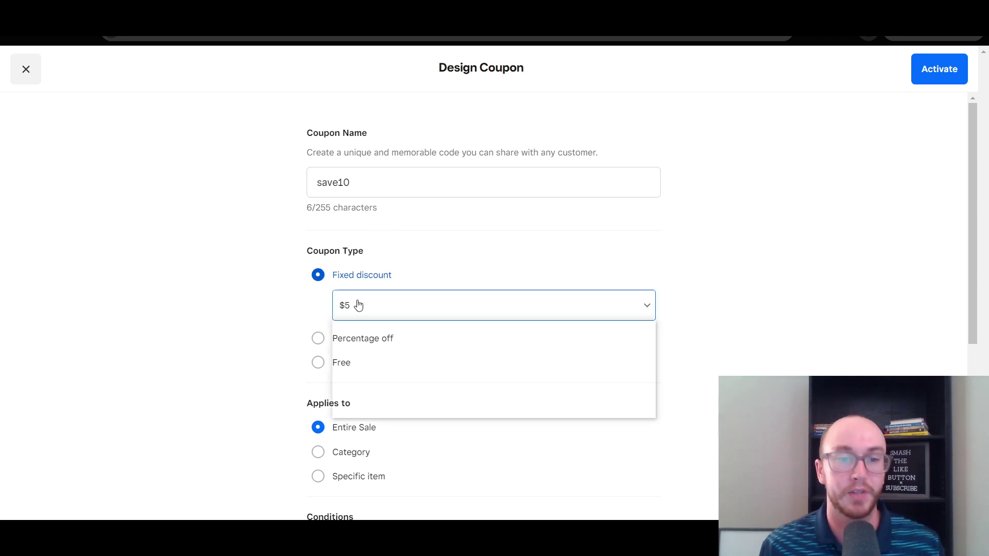
click(358, 377)
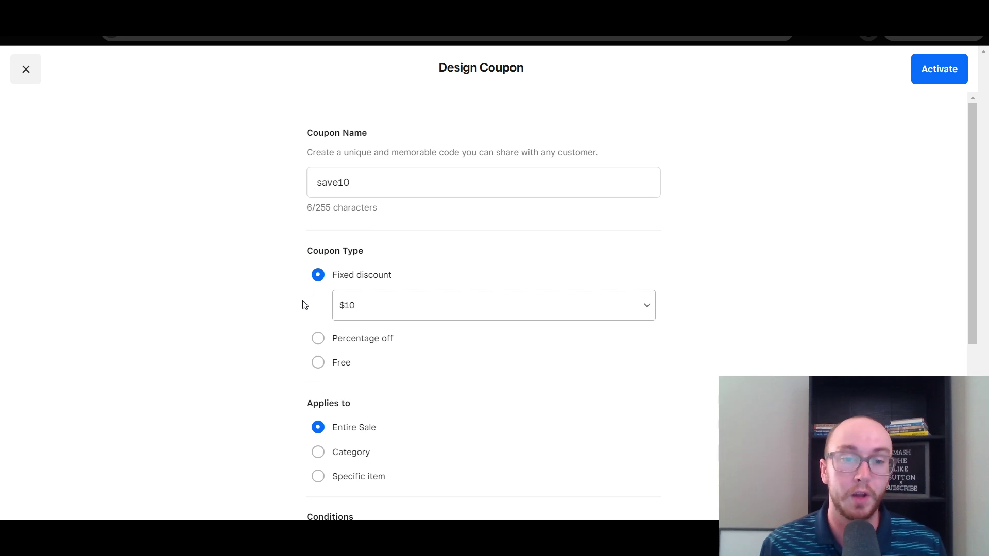
click(316, 338)
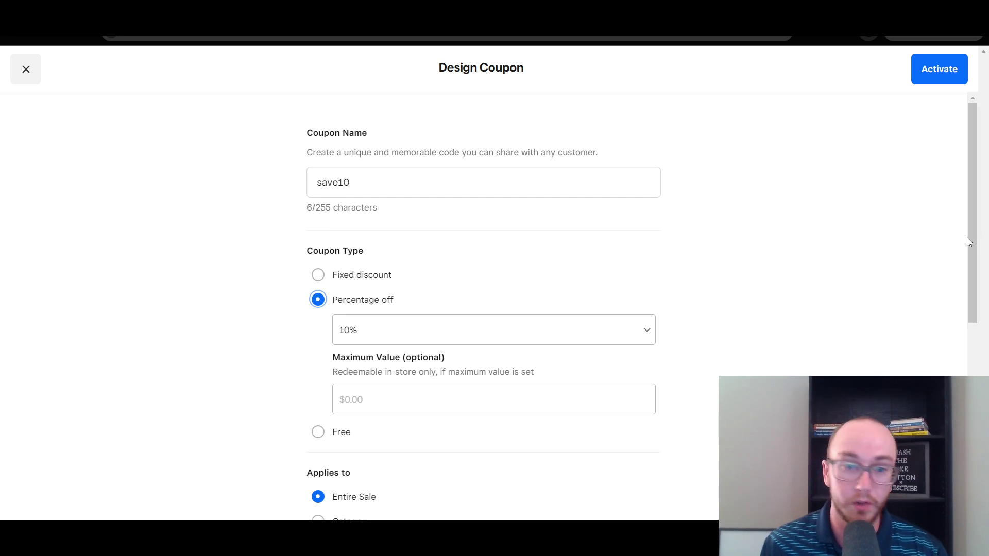
click(318, 433)
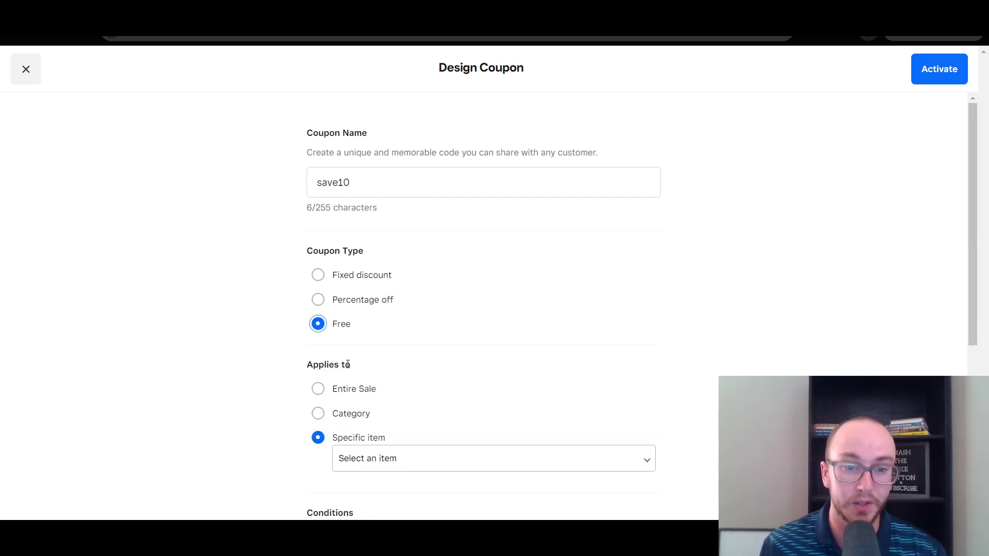
Compare the preset amounts offered for the Fixed discount and Percentage off coupon types
click(344, 278)
click(420, 308)
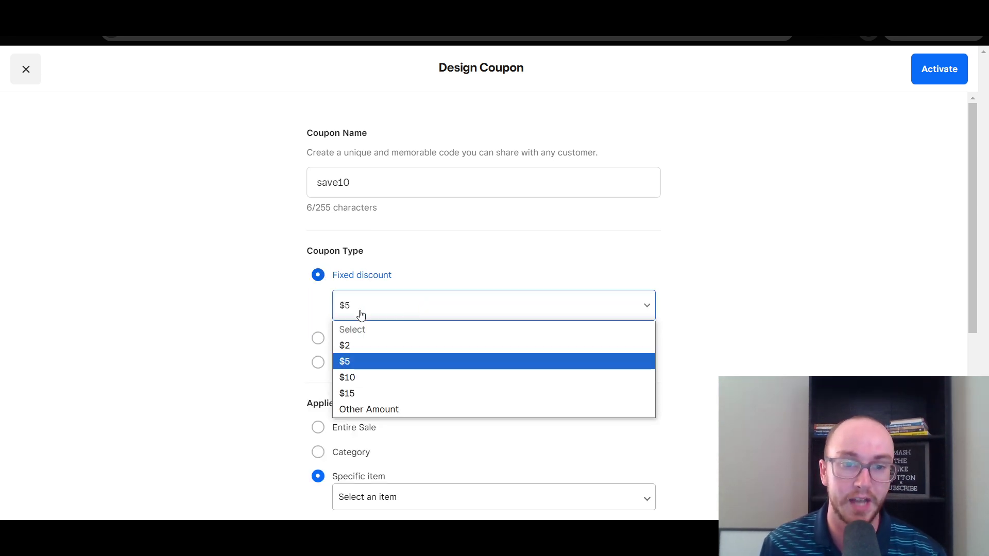
click(305, 306)
click(318, 338)
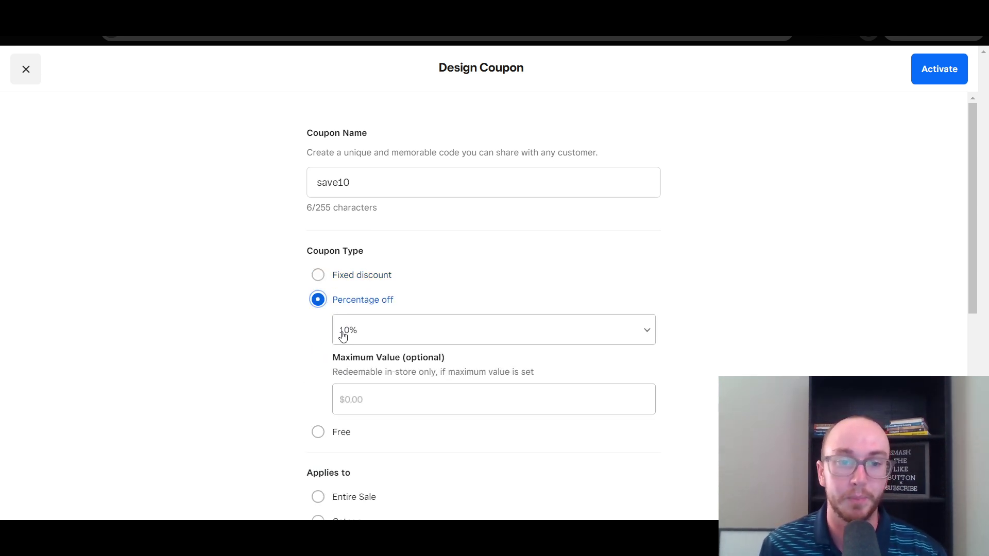
click(368, 343)
click(242, 352)
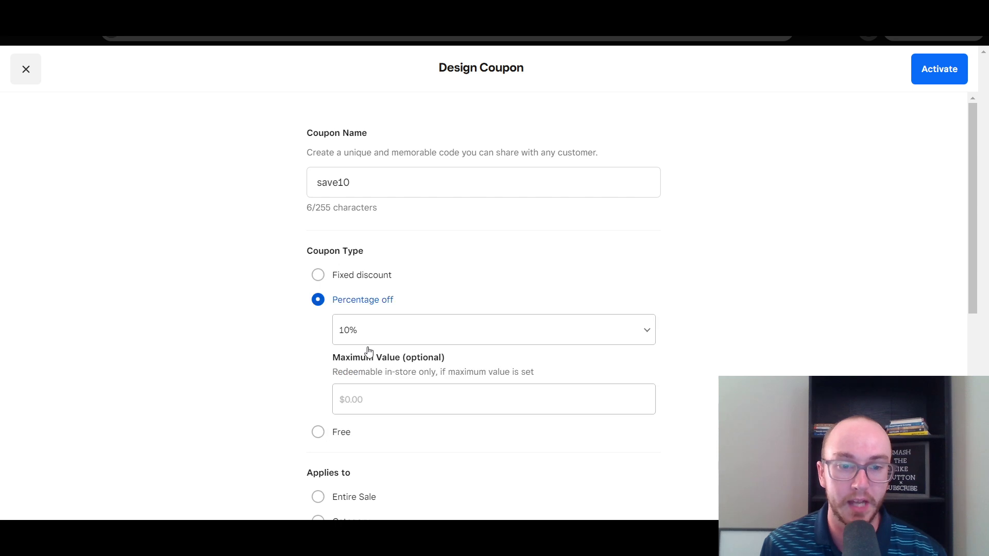
Try the Other Amount option for the percentage discount and set it back to the preset 10%
click(376, 322)
click(376, 434)
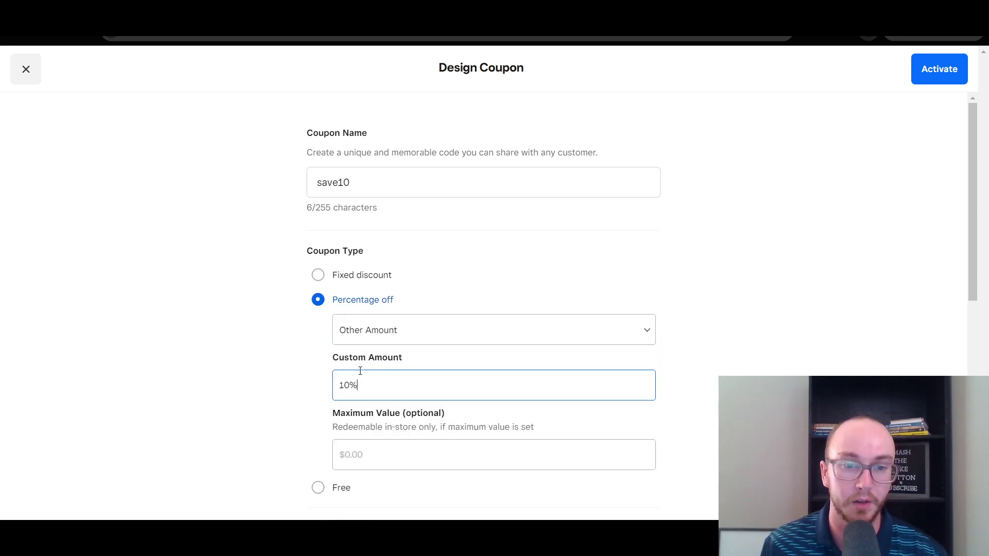
click(370, 331)
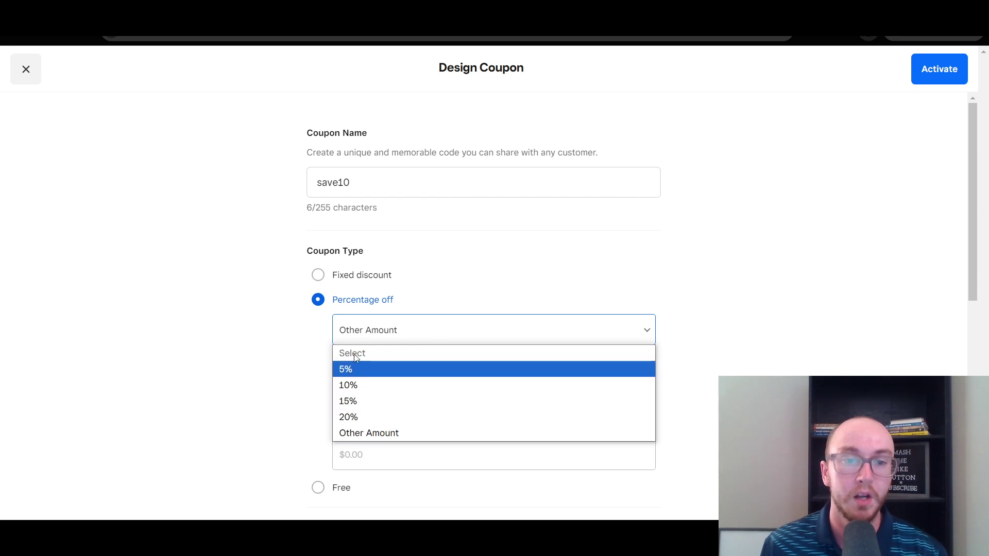
click(362, 384)
click(227, 307)
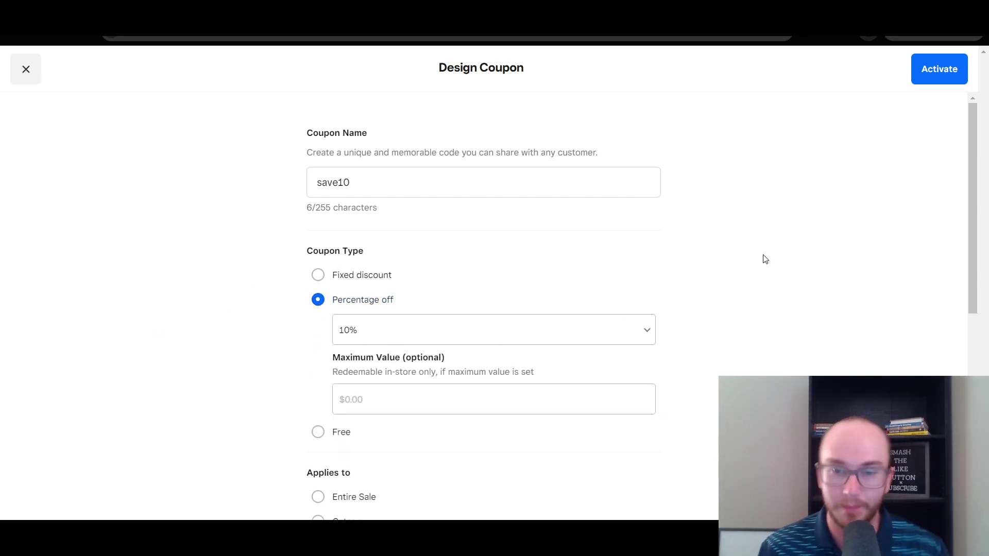
Set the coupon type to Free and apply it to the specific item Shirt
scroll(971, 253, down, 3)
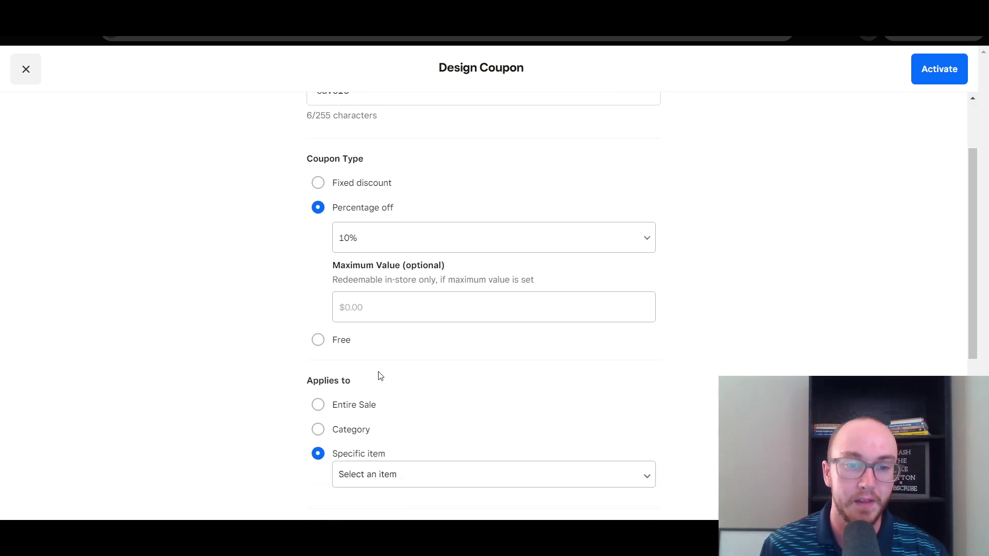
click(335, 346)
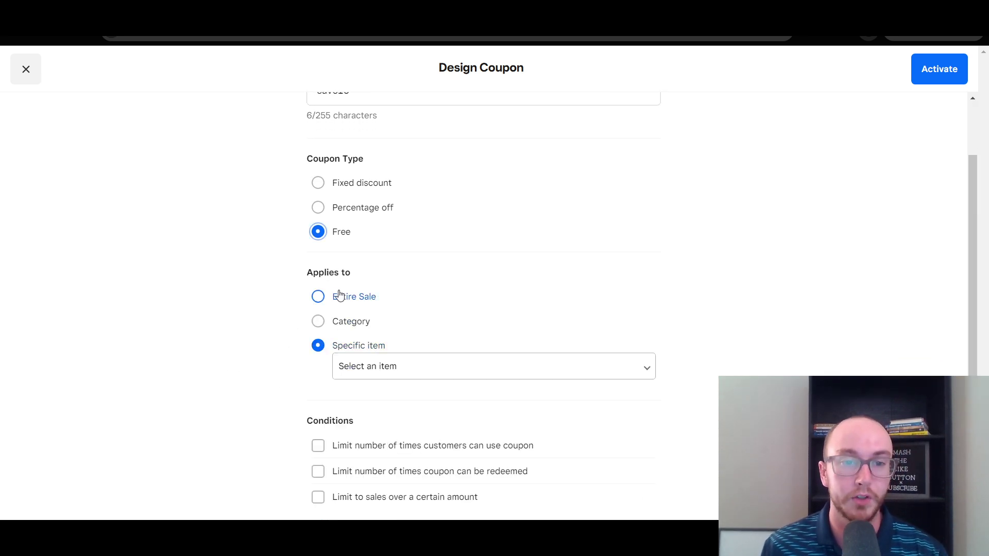
scroll(296, 318, up, 3)
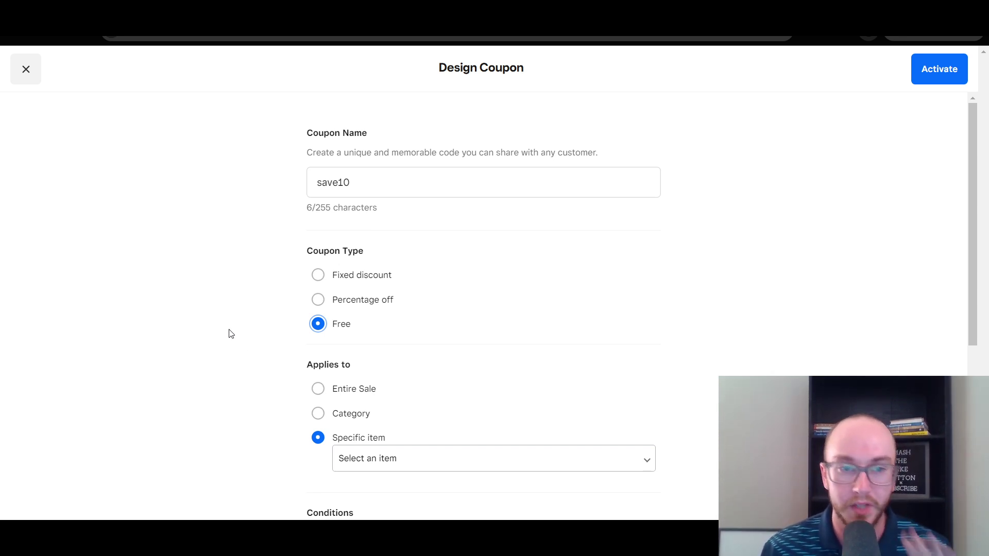
scroll(233, 329, down, 3)
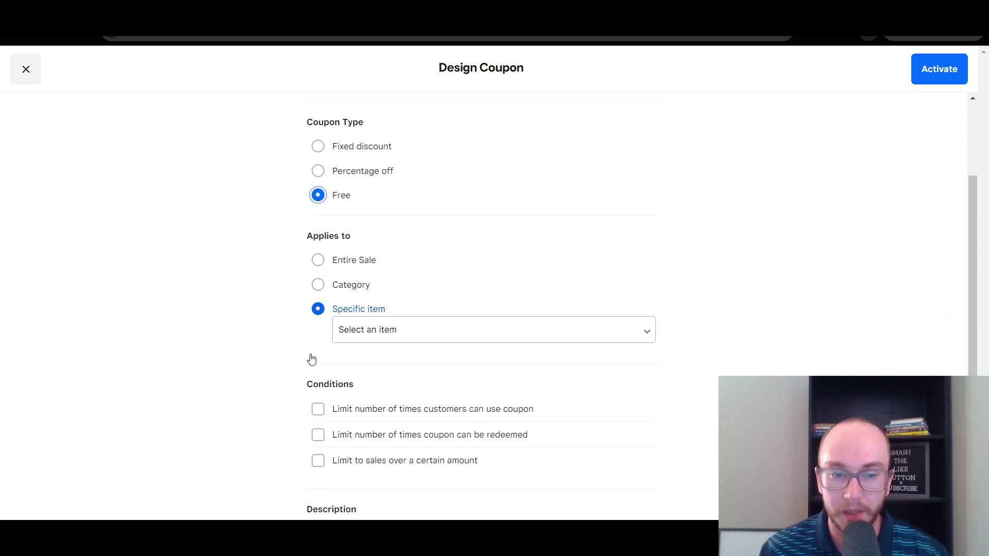
click(364, 332)
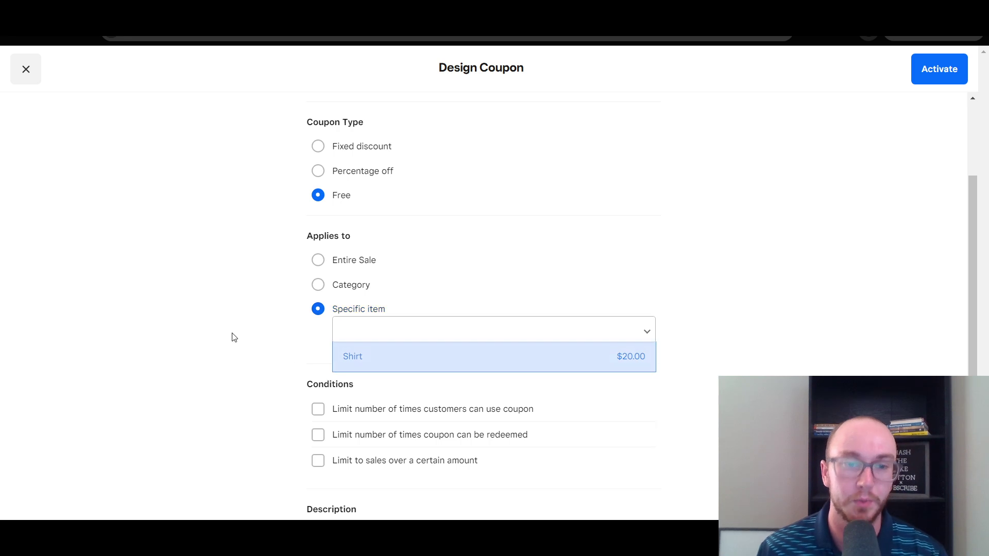
click(369, 333)
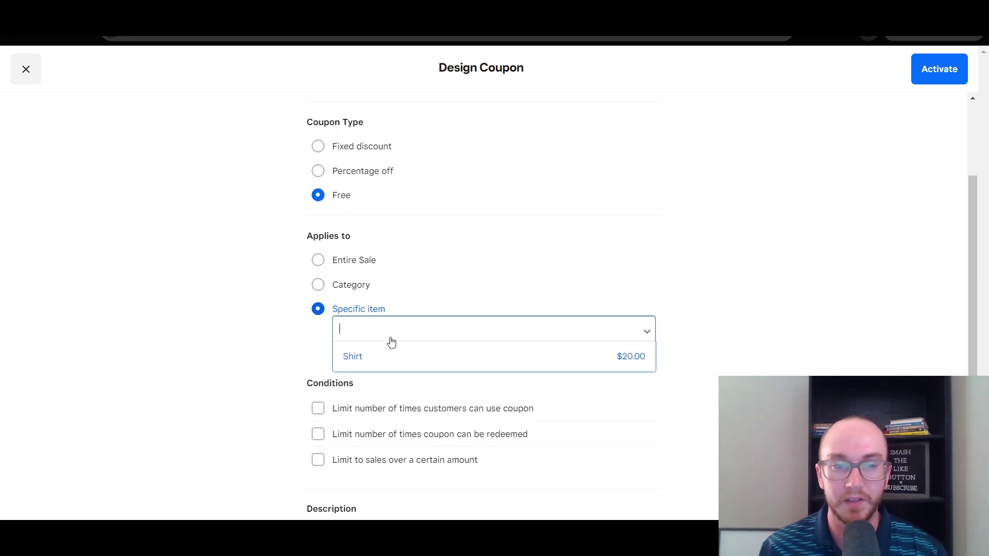
click(460, 360)
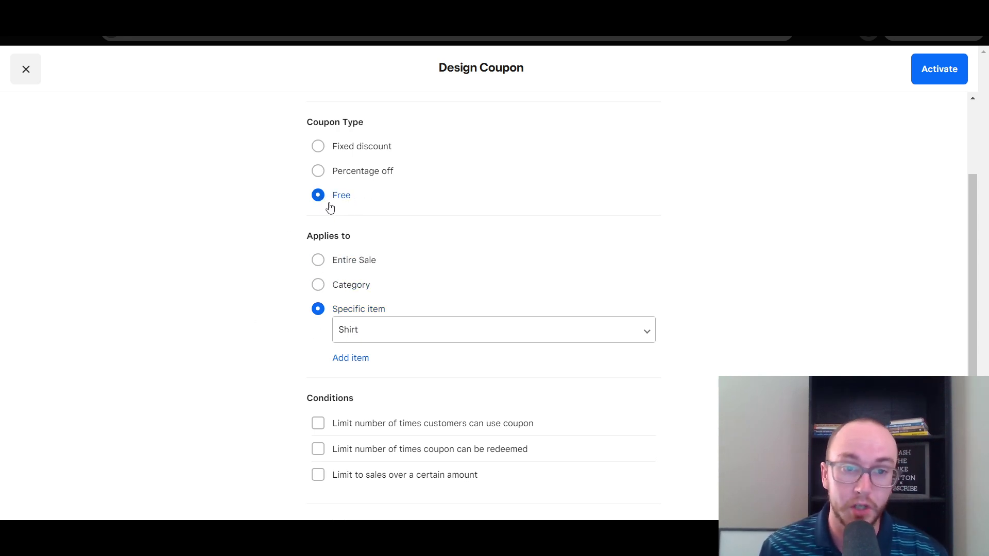
Try limiting the number of times customers can use the coupon and remove that condition
scroll(262, 297, down, 2)
scroll(262, 298, down, 2)
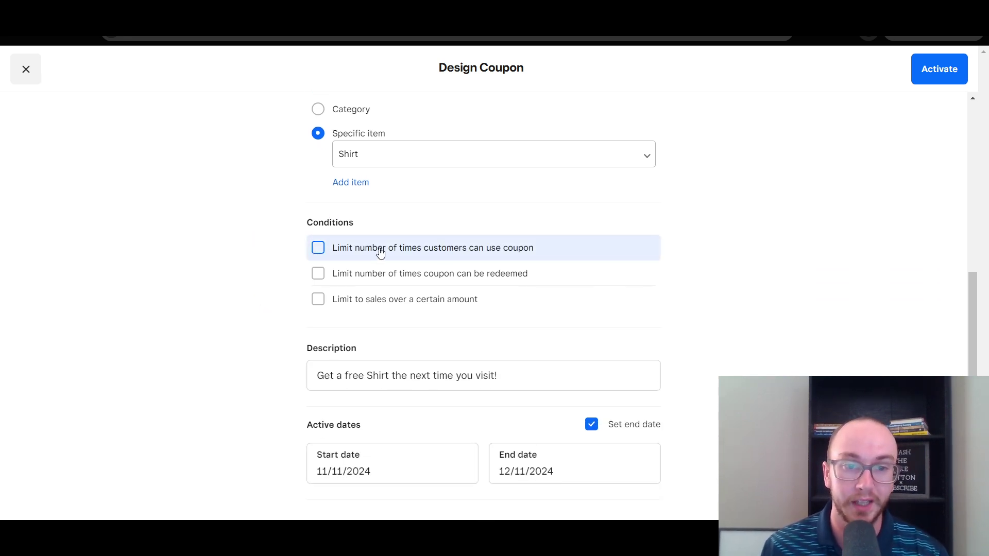
click(428, 249)
click(421, 282)
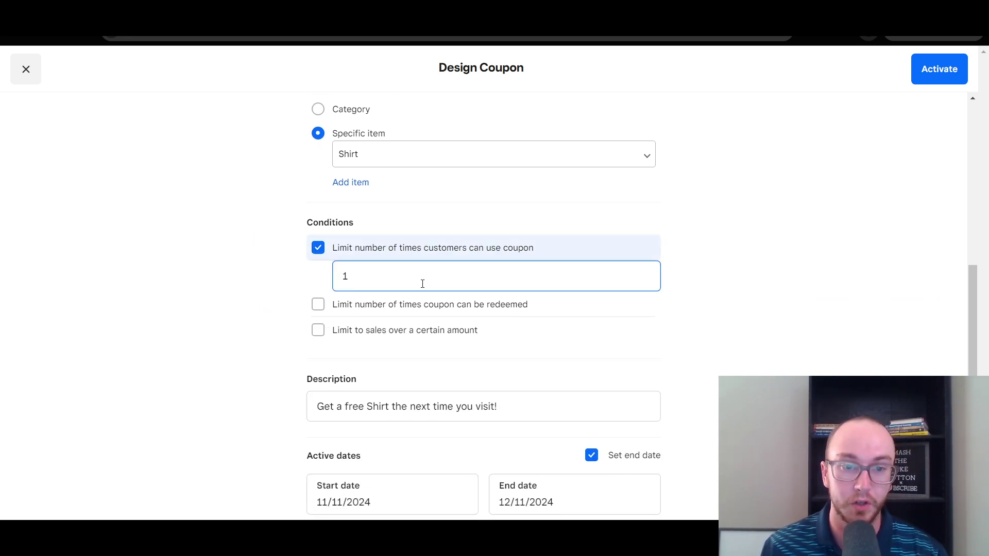
click(319, 252)
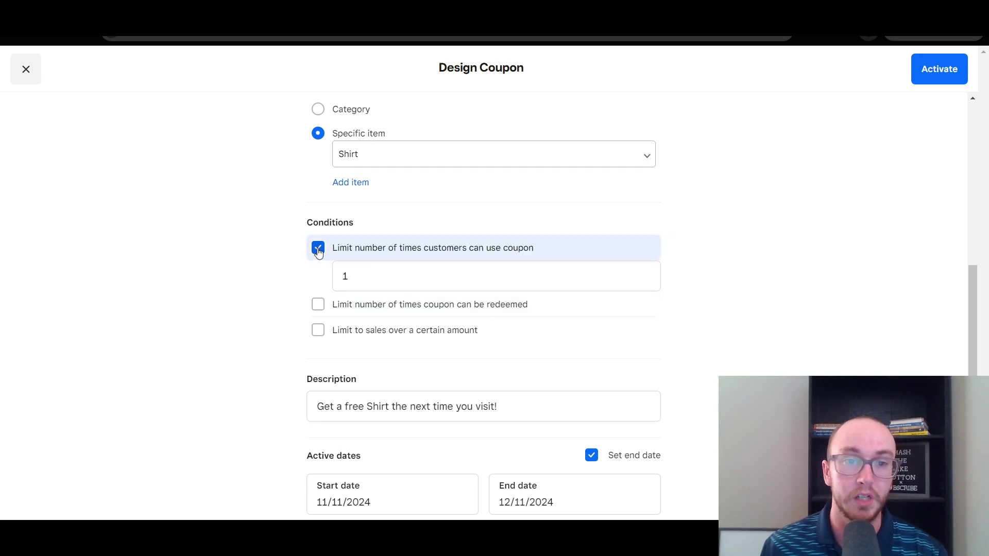
click(318, 249)
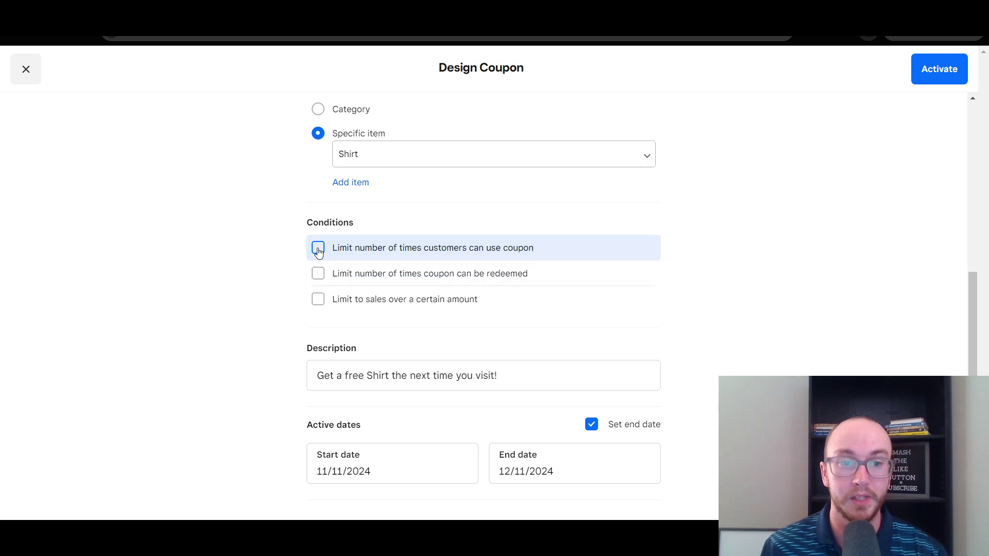
Enable all three coupon conditions, with customer uses and coupon redemptions each limited to 1
click(383, 279)
click(382, 298)
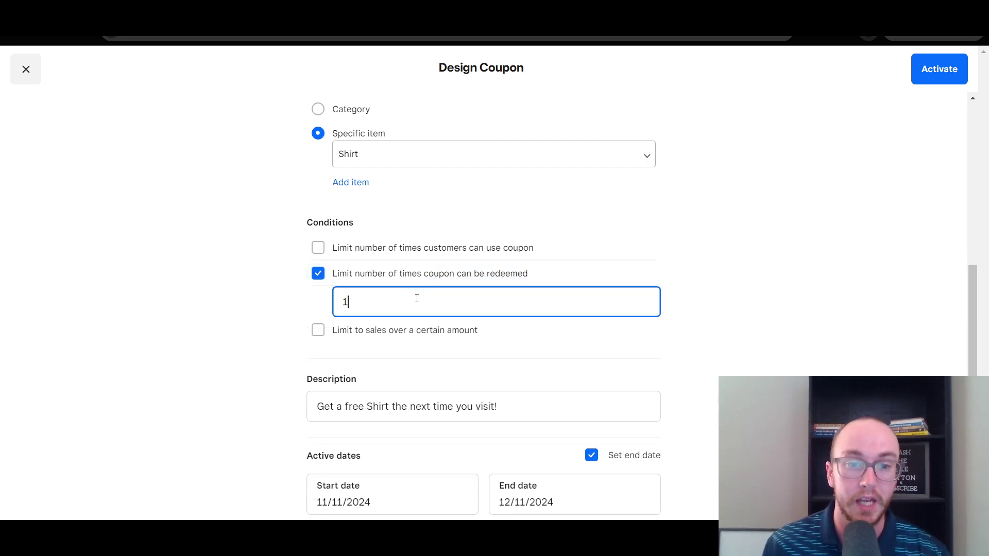
click(318, 330)
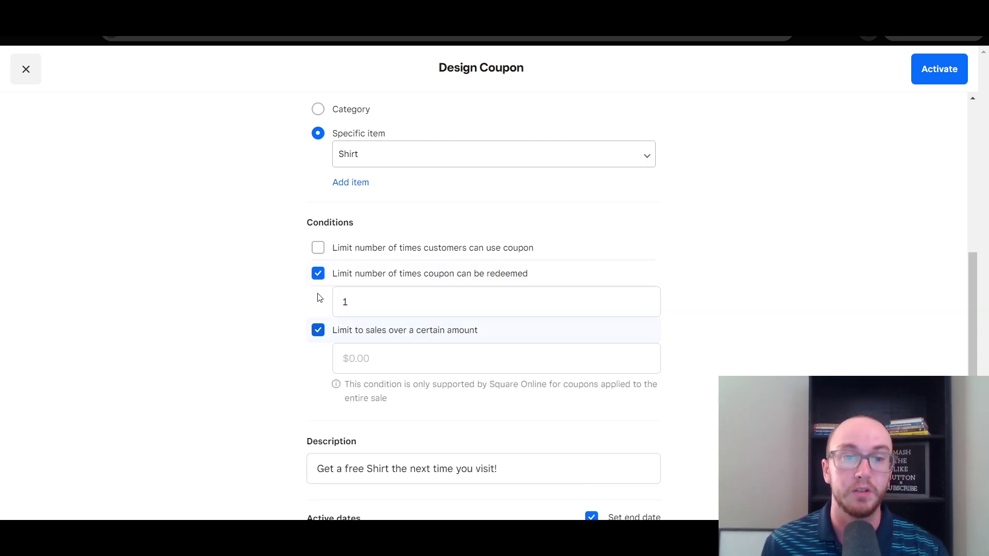
click(319, 281)
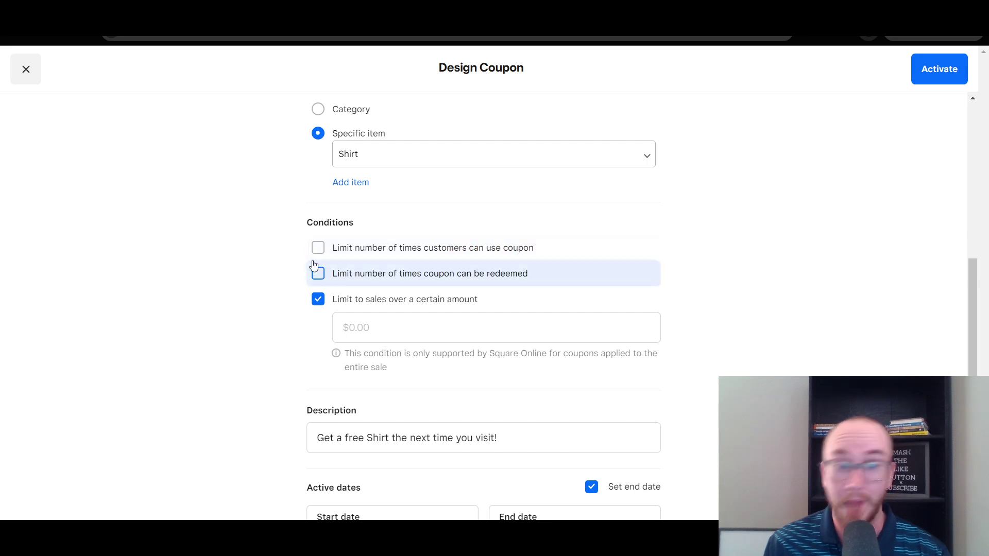
click(315, 257)
click(317, 305)
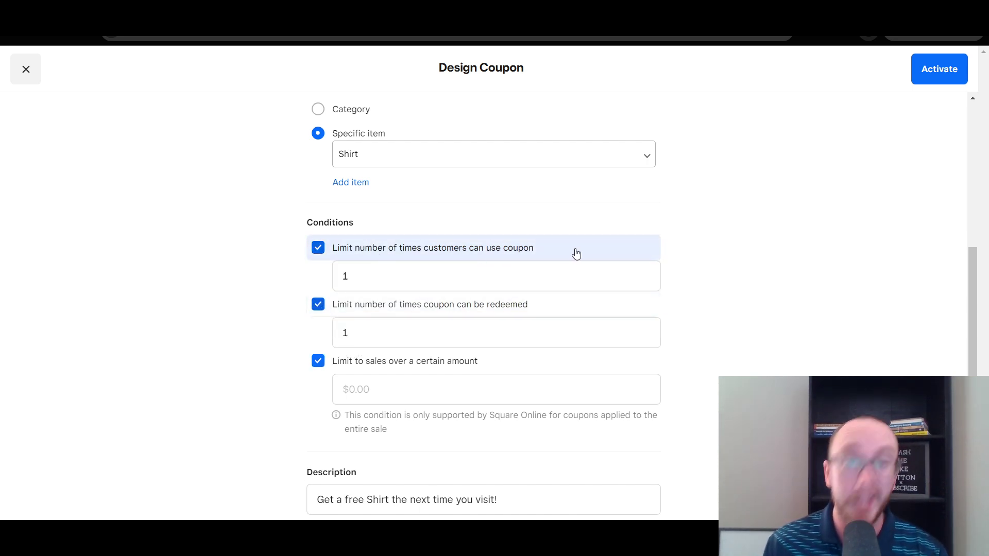
Review the coupon's customer use limit, redemption limit and minimum sale conditions
scroll(292, 287, down, 1)
scroll(291, 288, up, 1)
click(317, 247)
click(318, 248)
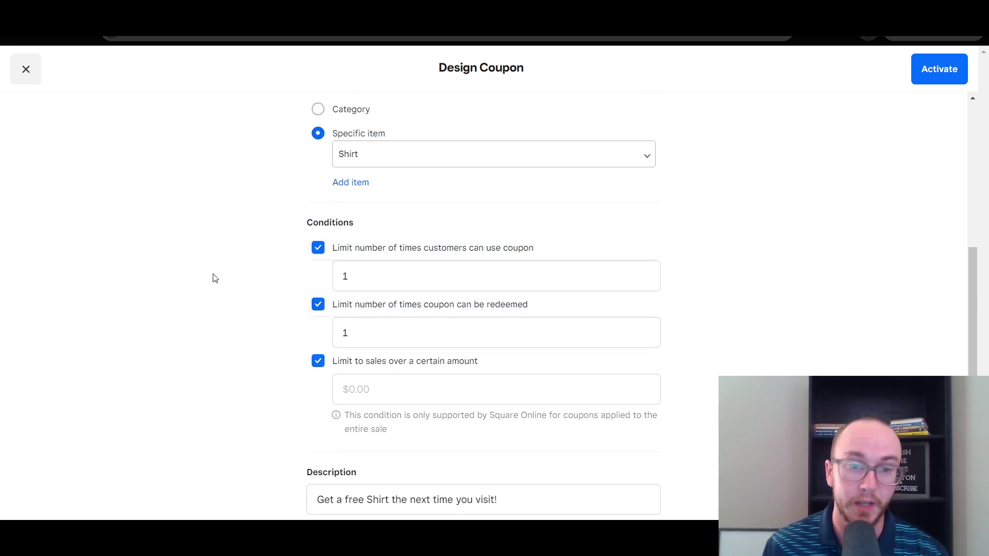
scroll(214, 278, down, 2)
click(369, 157)
click(358, 214)
click(286, 209)
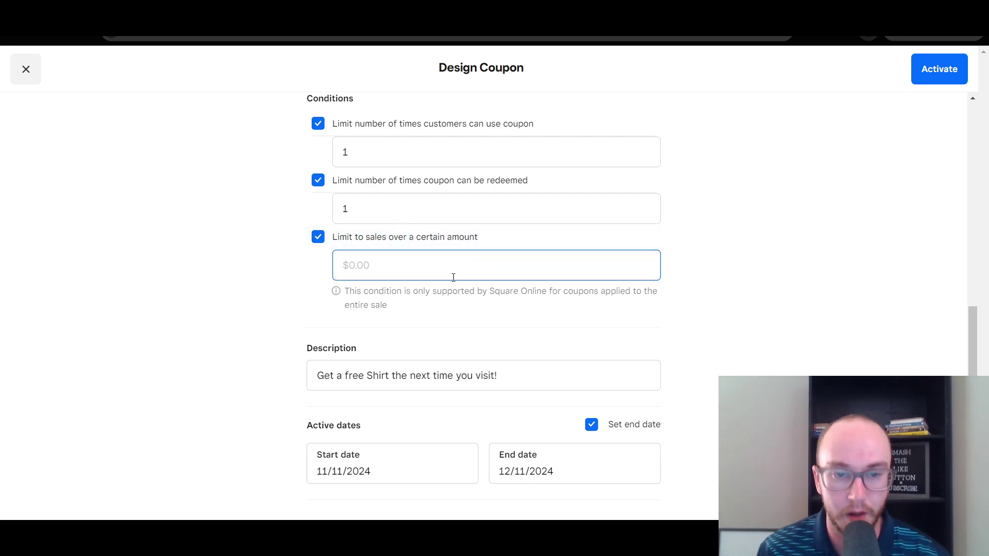
Examine the note about Square Online support for the minimum sale amount condition
drag(341, 298, 548, 297)
click(497, 301)
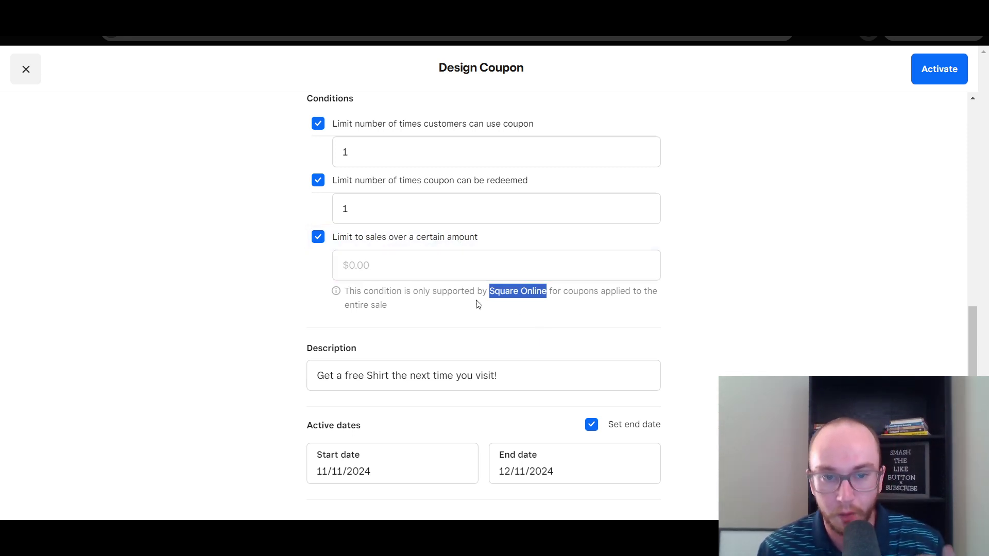
click(494, 293)
drag(501, 291, 513, 292)
click(554, 293)
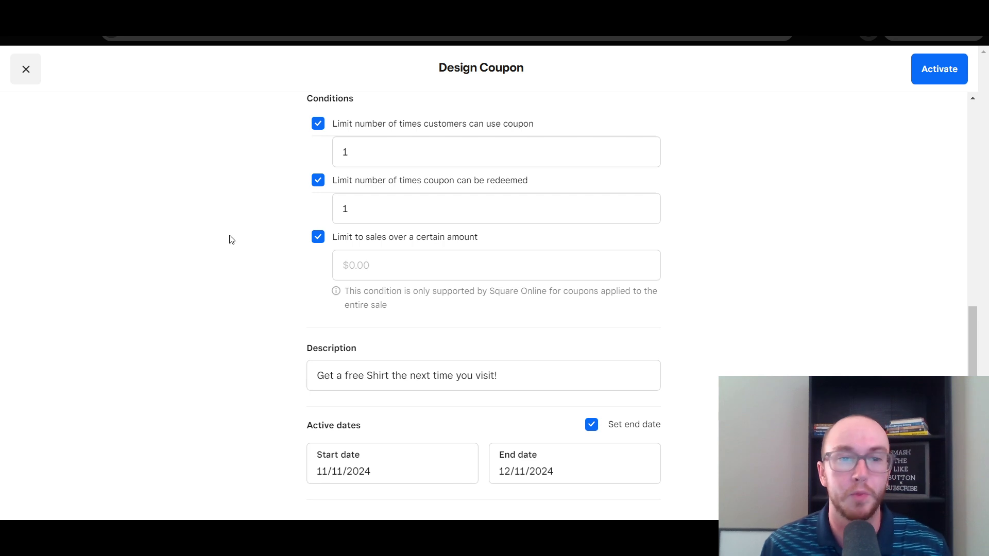
Remove all three usage conditions from the coupon
click(318, 240)
click(317, 242)
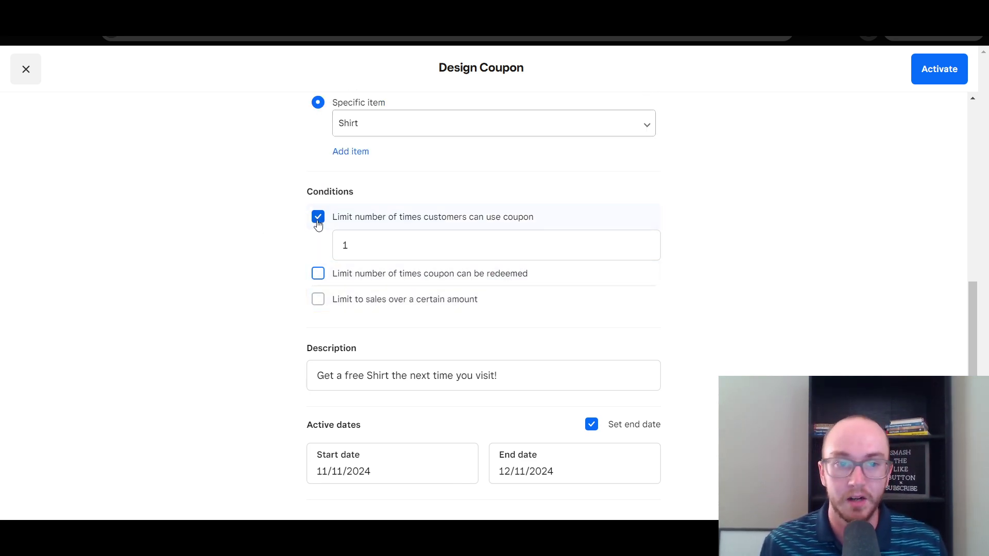
click(318, 217)
click(310, 371)
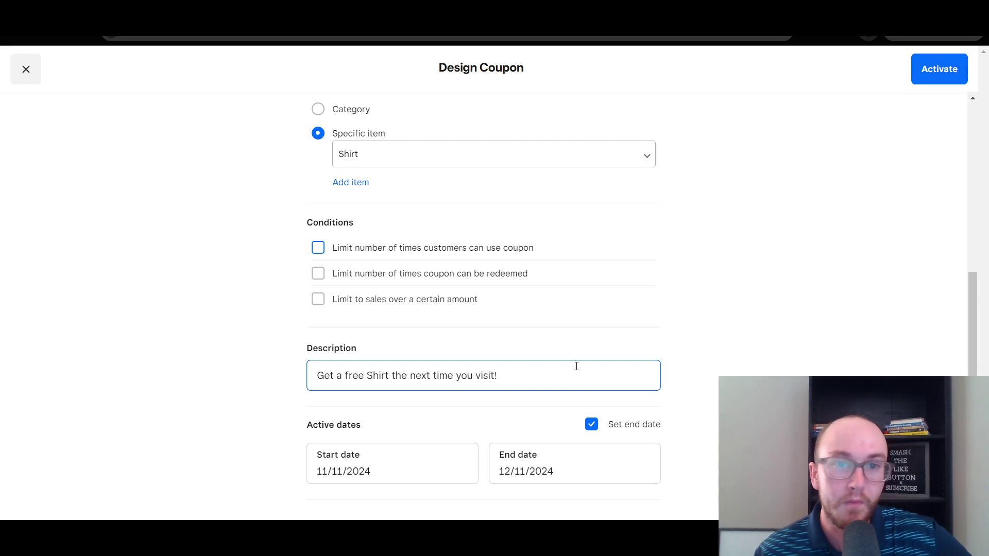
Try removing the coupon's end date and turn the end date back on
scroll(286, 234, up, 5)
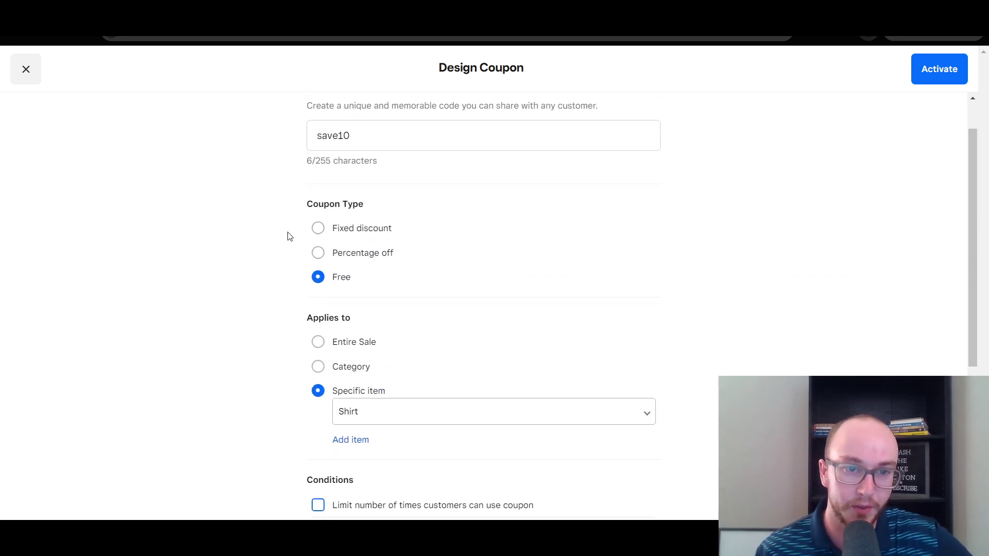
scroll(301, 324, down, 5)
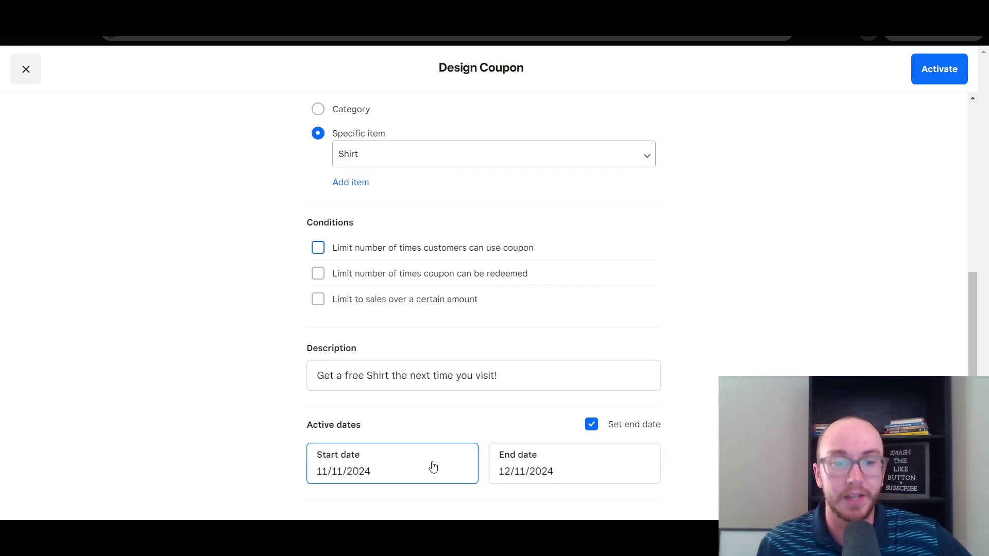
click(591, 426)
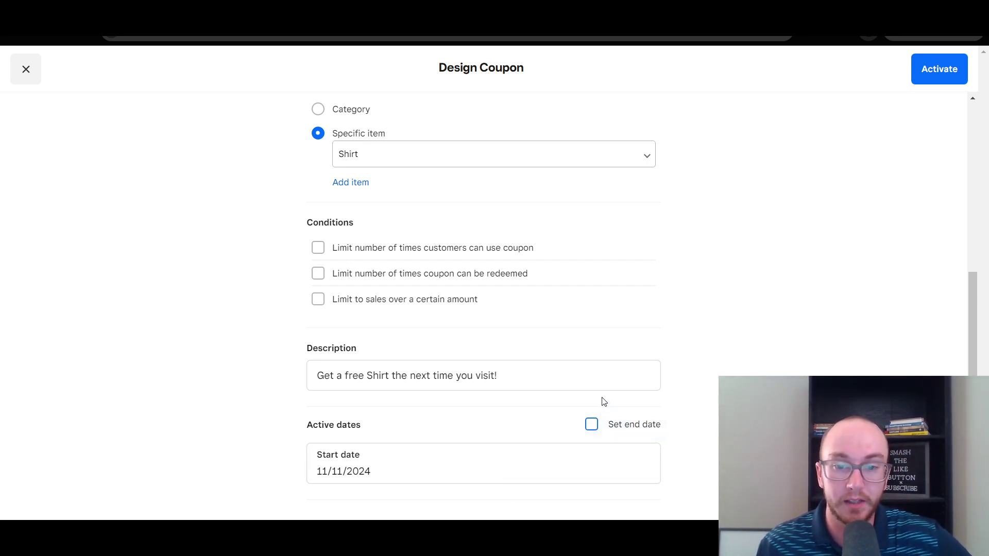
scroll(195, 387, up, 5)
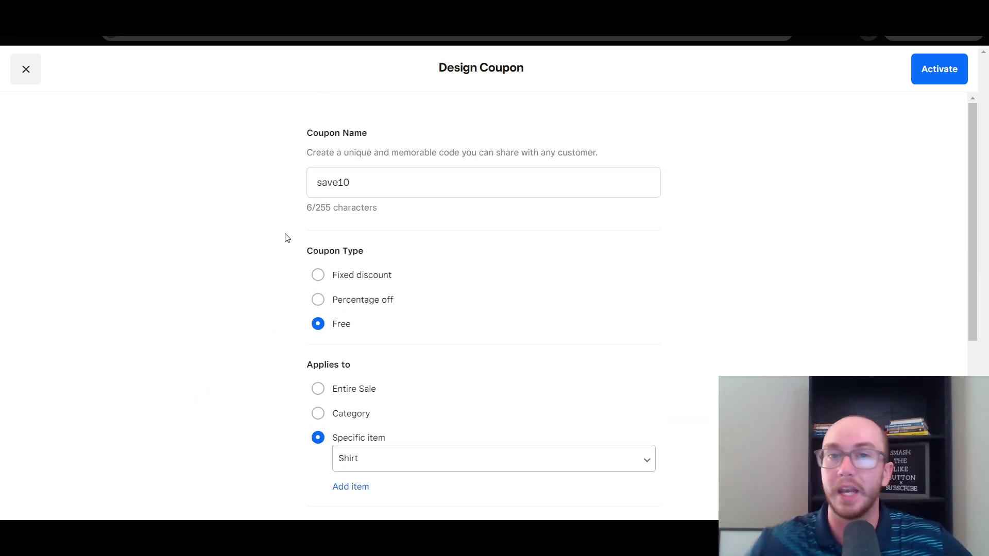
click(307, 168)
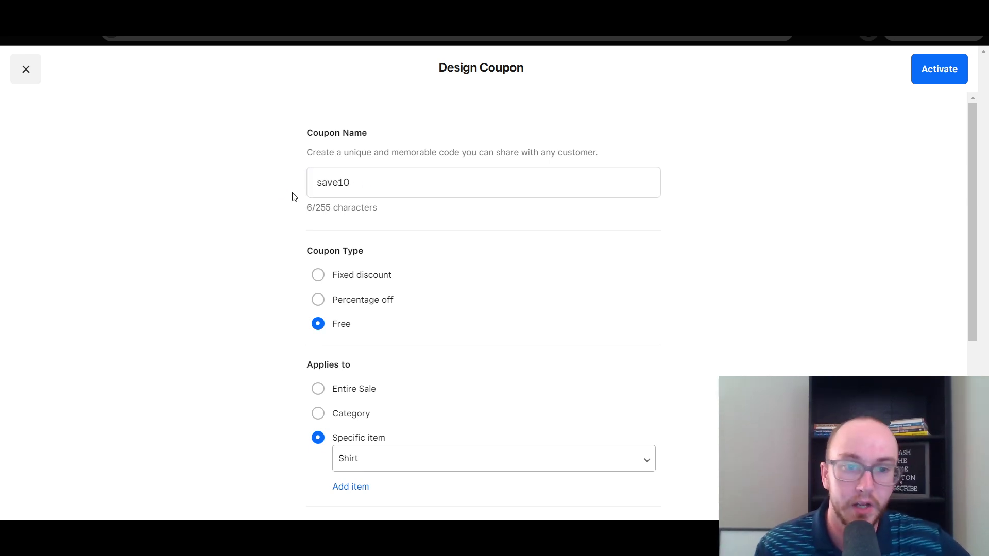
scroll(292, 196, down, 5)
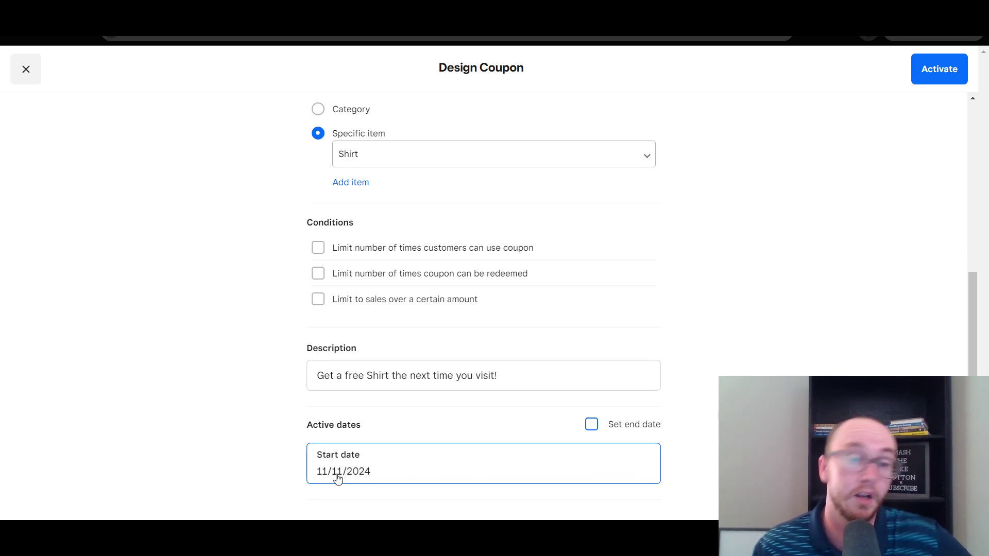
click(658, 421)
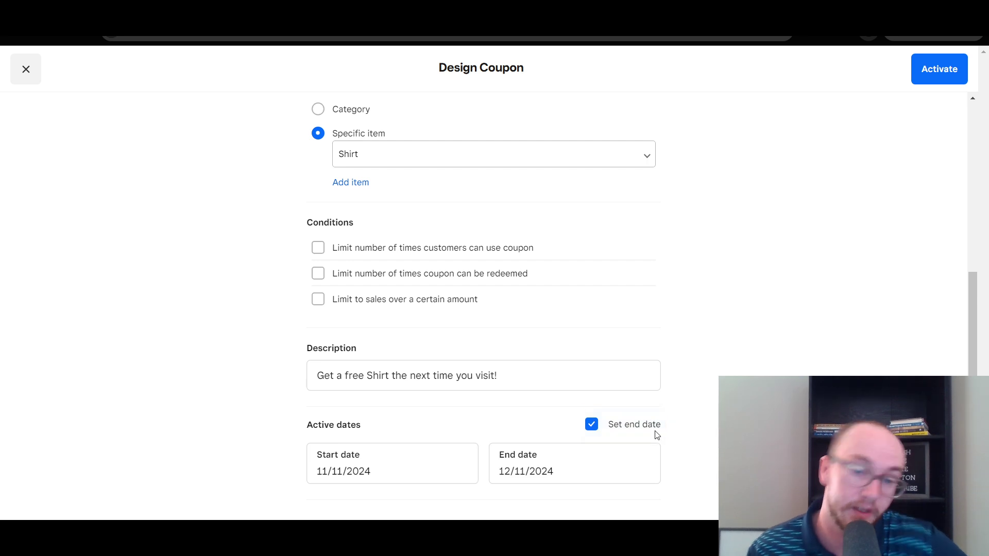
Change the coupon type to Percentage off with a 10% discount
scroll(618, 379, up, 6)
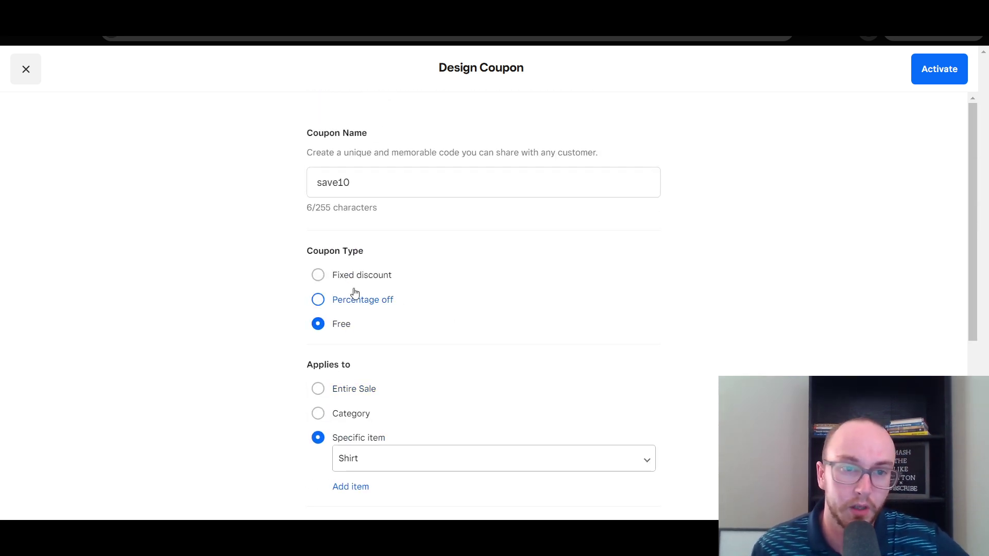
click(319, 275)
click(332, 339)
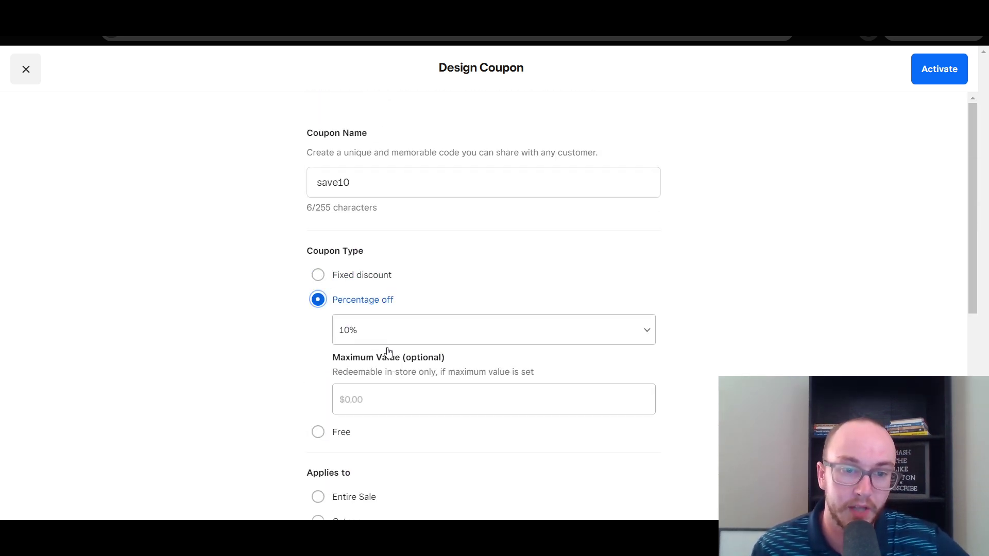
scroll(283, 357, down, 8)
click(325, 384)
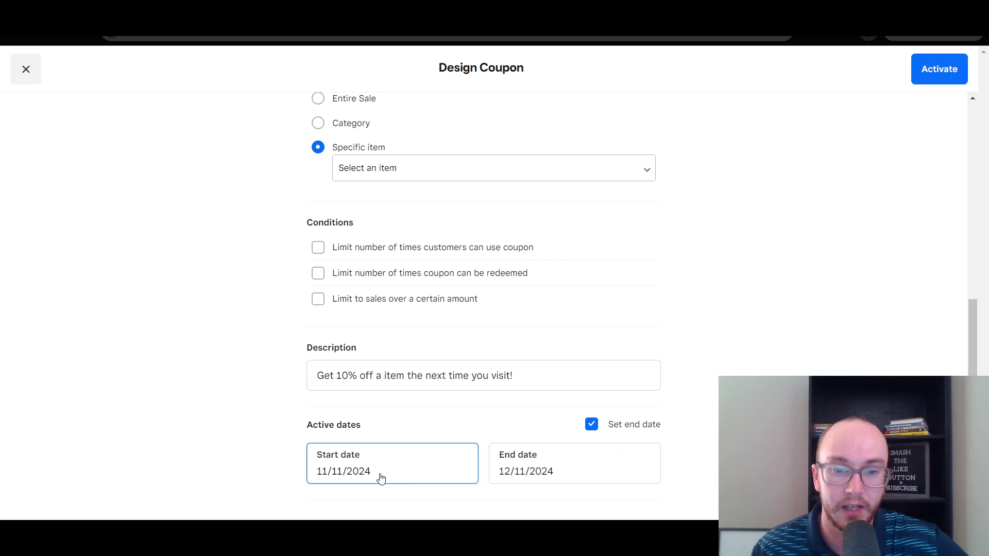
click(642, 423)
click(914, 71)
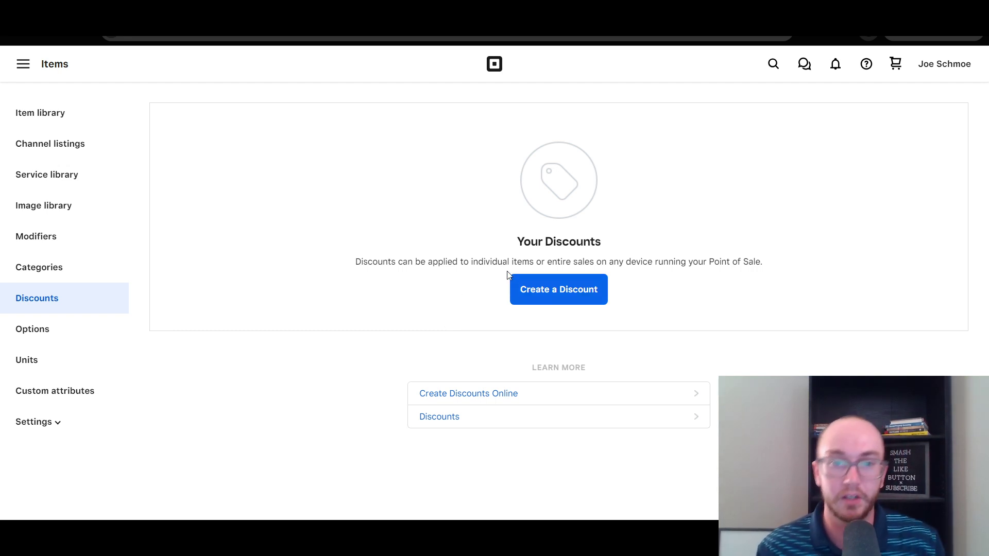
click(371, 21)
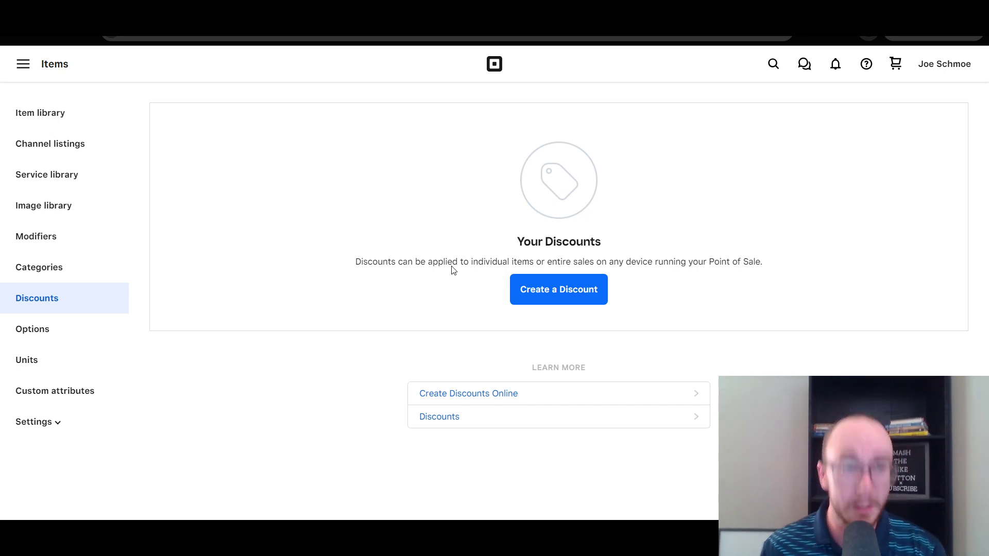
click(50, 75)
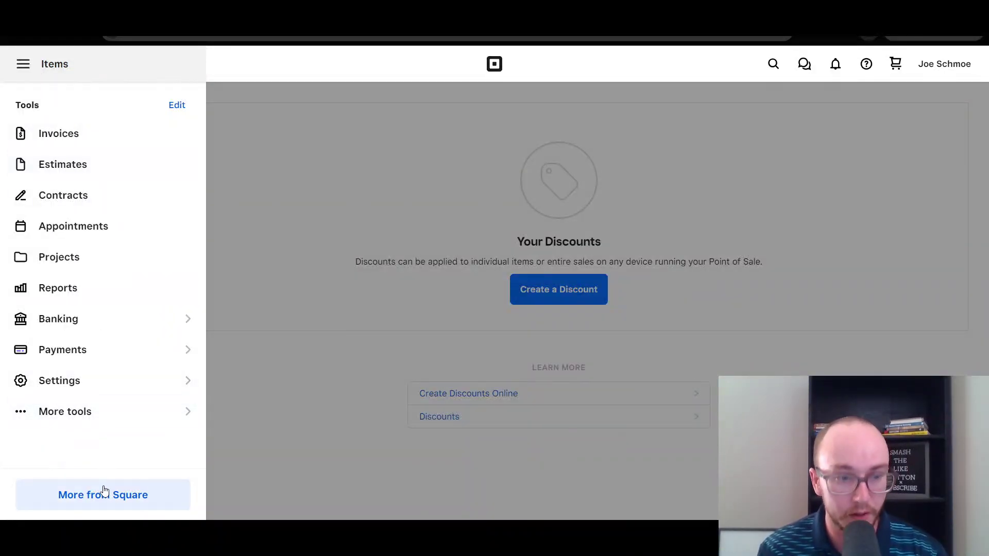
click(104, 494)
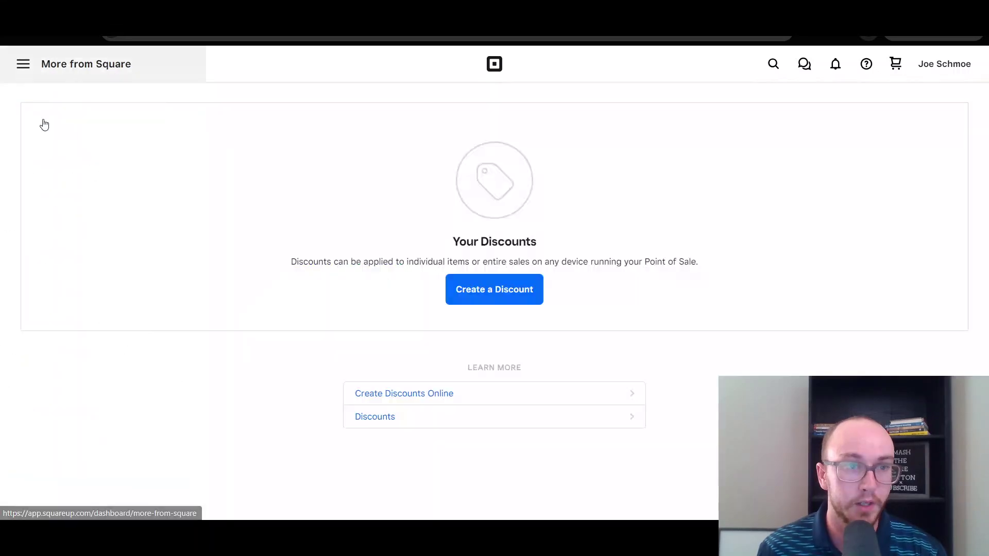
click(32, 65)
click(33, 63)
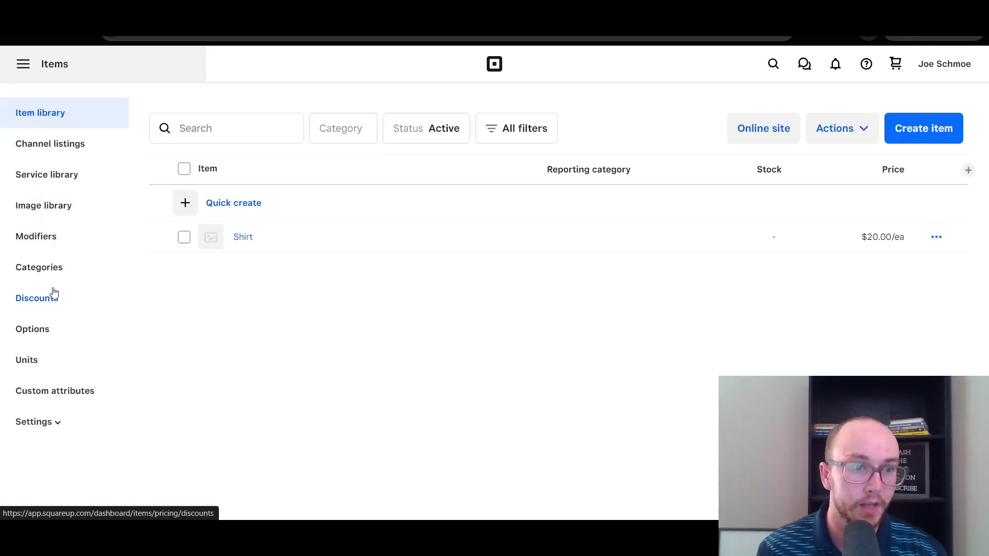
Go to the Items section and open its Discounts page
click(48, 71)
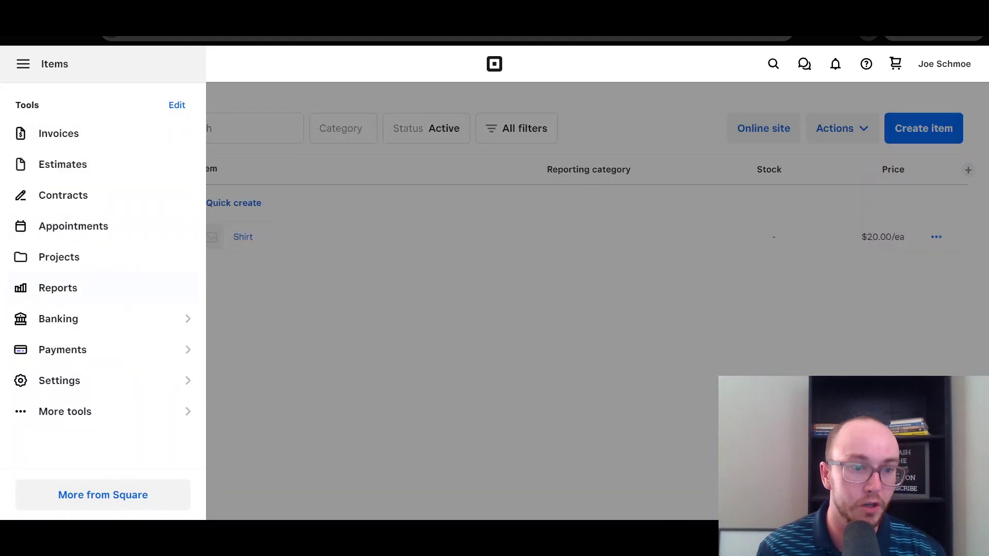
click(74, 415)
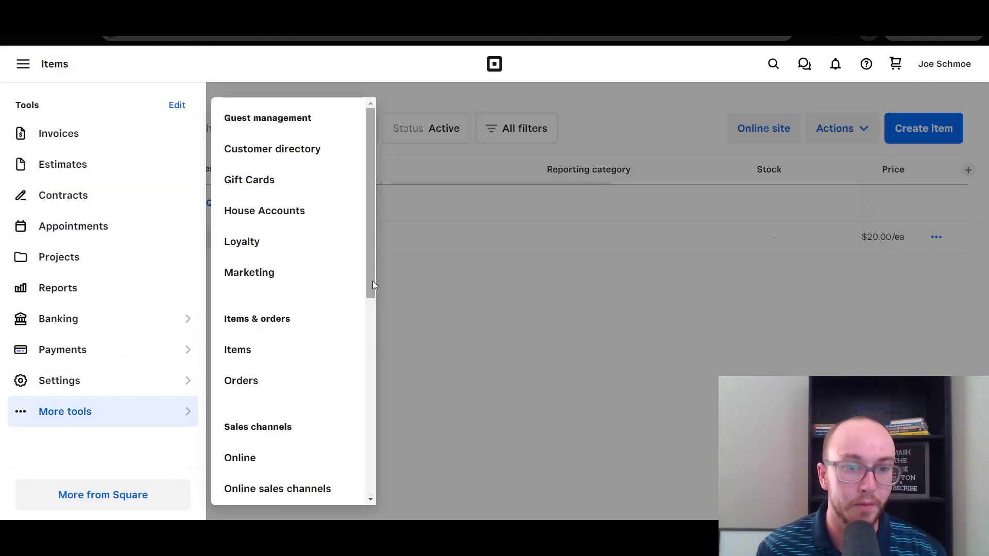
drag(371, 283, 368, 293)
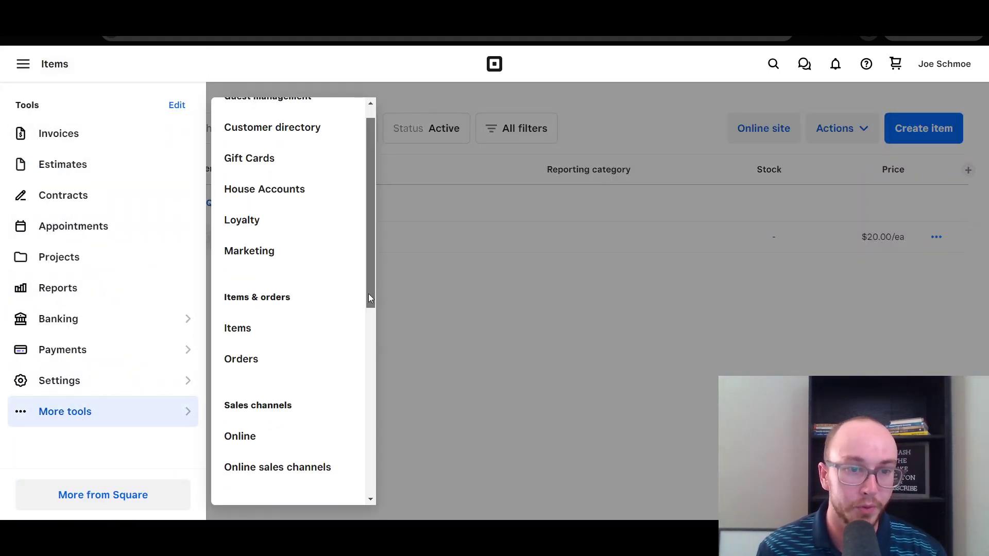
click(256, 328)
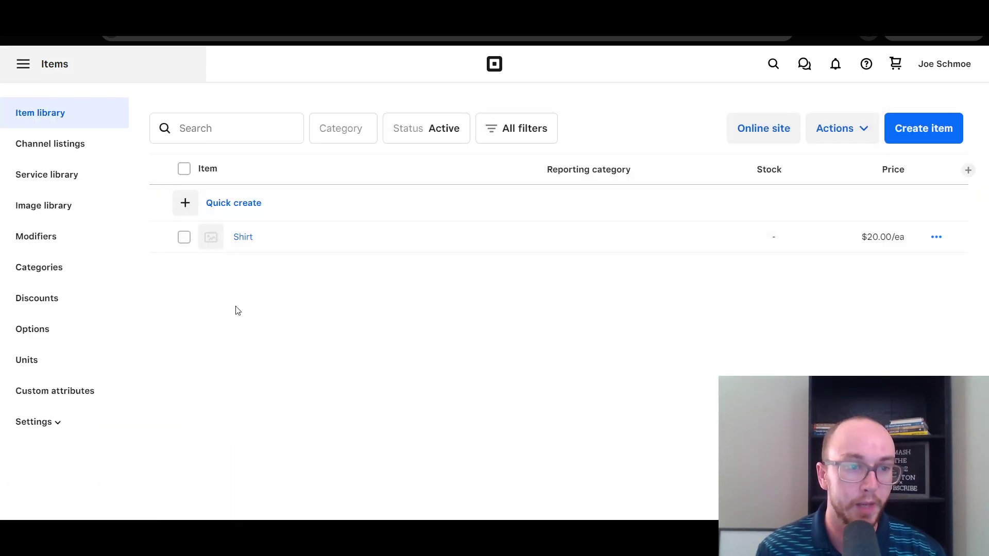
click(46, 296)
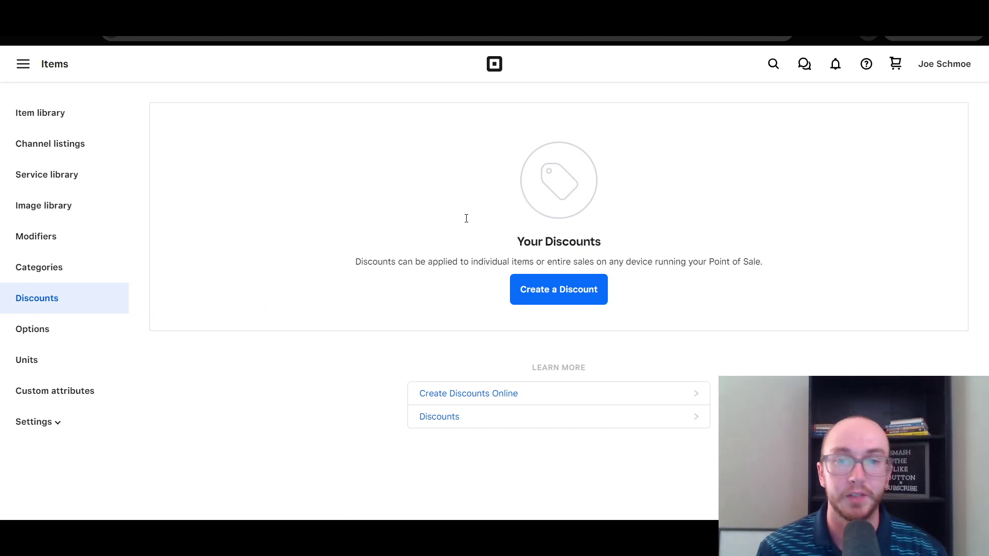
Start a new discount named "20 percent off" and set its percentage amount to 20%
drag(358, 262, 641, 262)
click(719, 261)
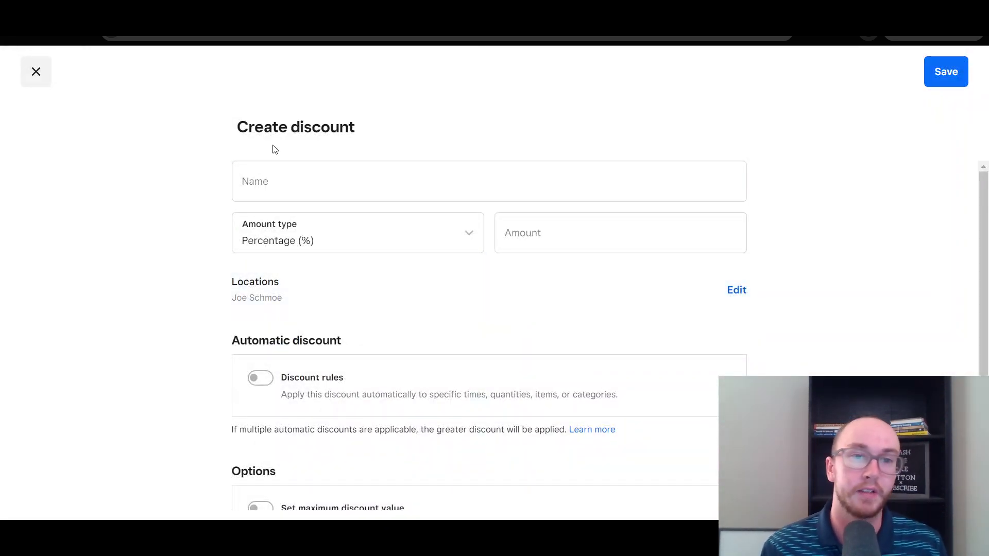
click(274, 181)
click(280, 187)
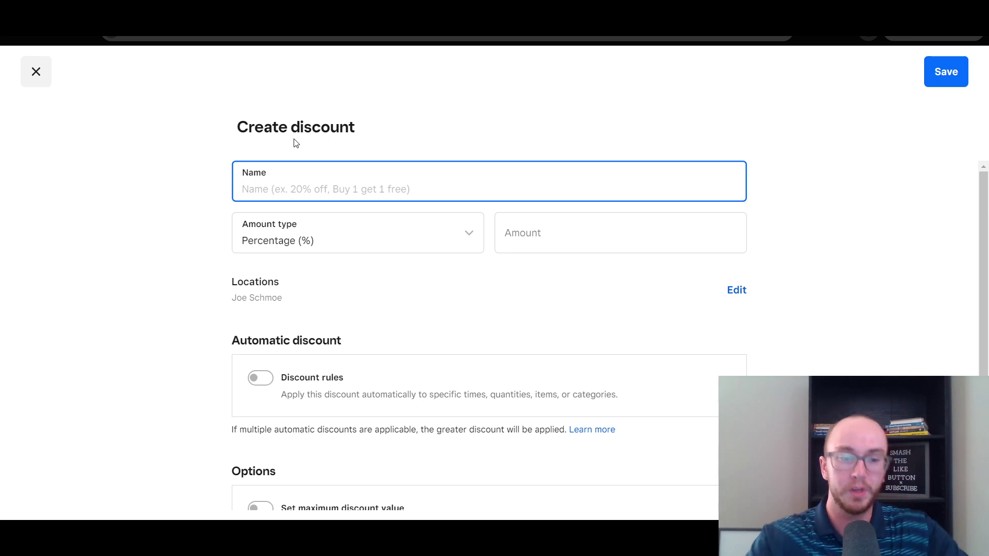
text(20)
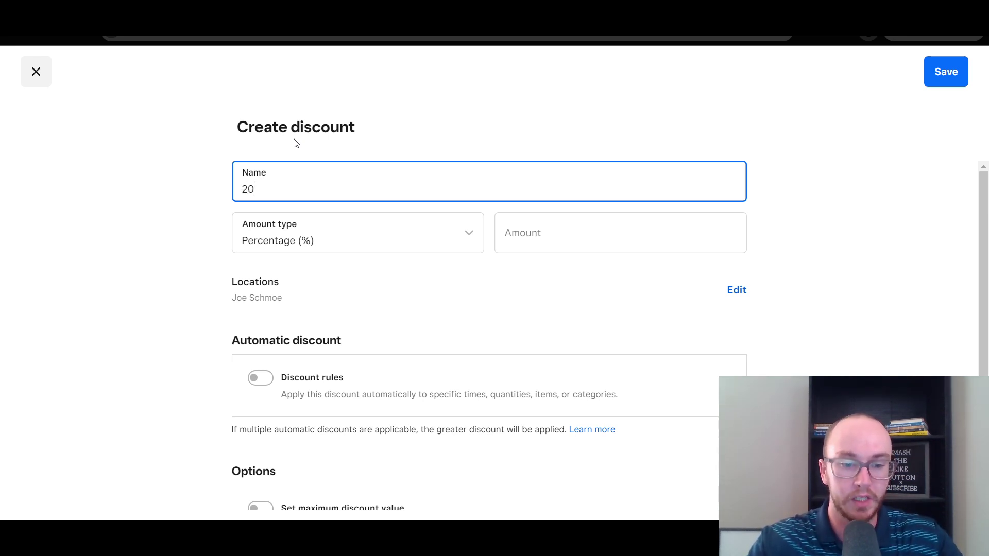
text( percent off)
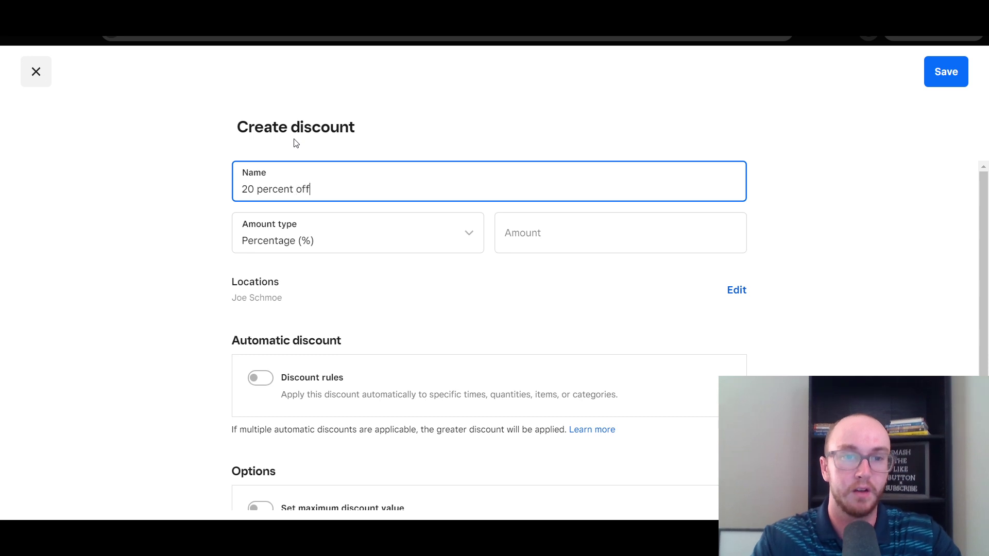
click(536, 231)
text(20)
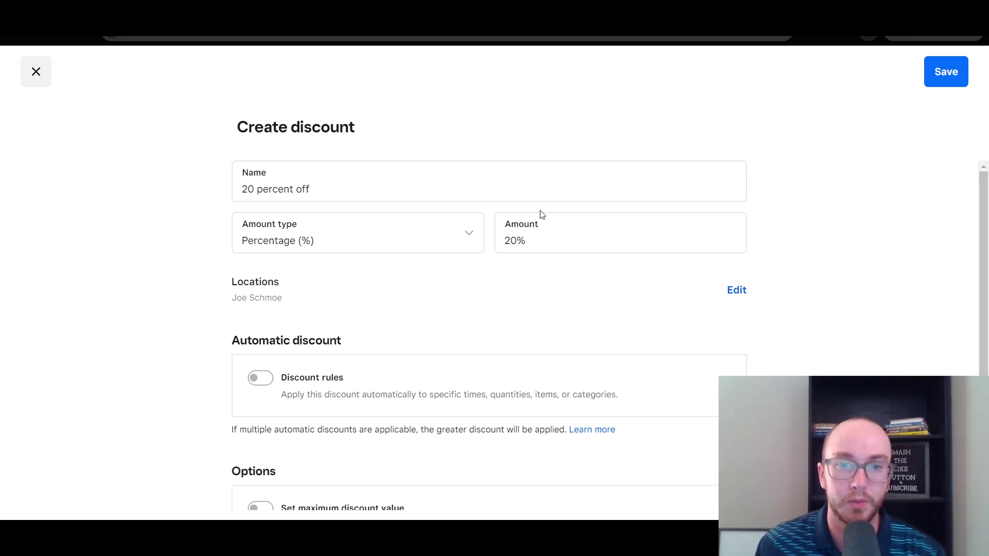
Try the Variable percentage and Variable amount types for the discount and return its amount type to Percentage (%)
click(442, 239)
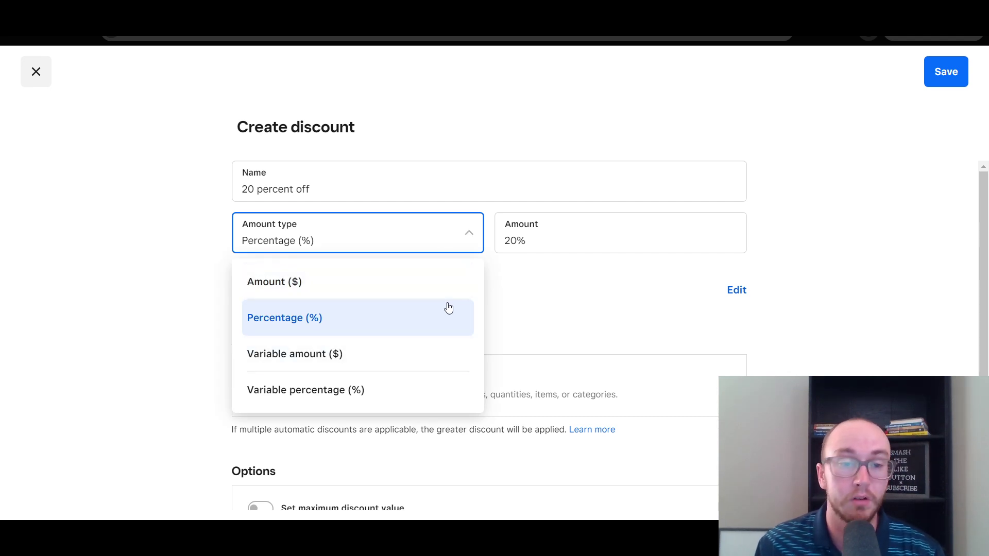
click(418, 398)
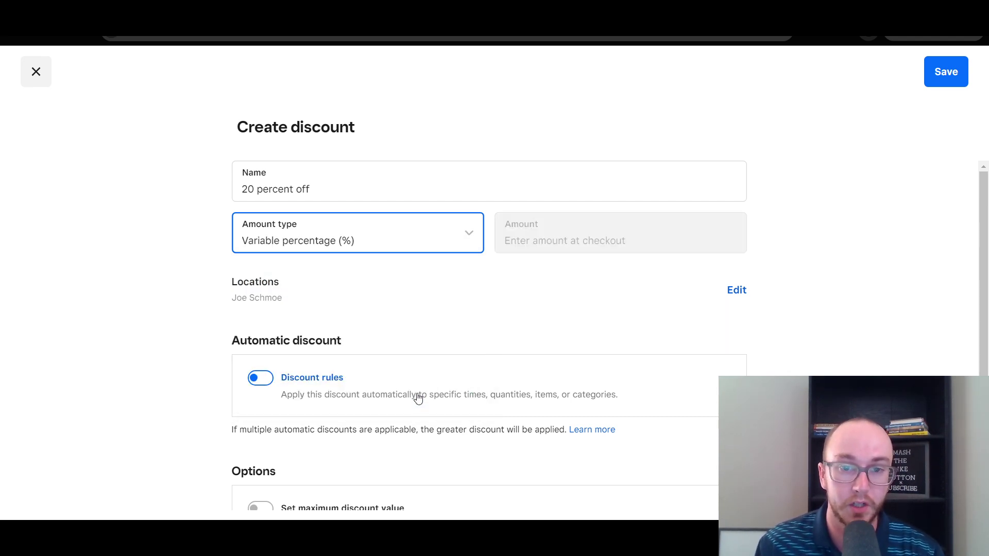
click(466, 243)
click(435, 363)
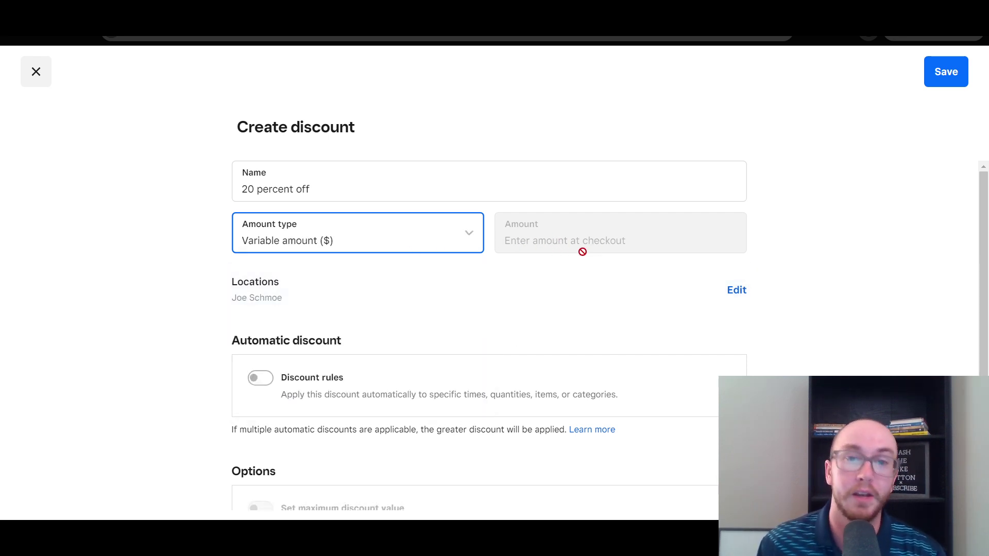
click(467, 238)
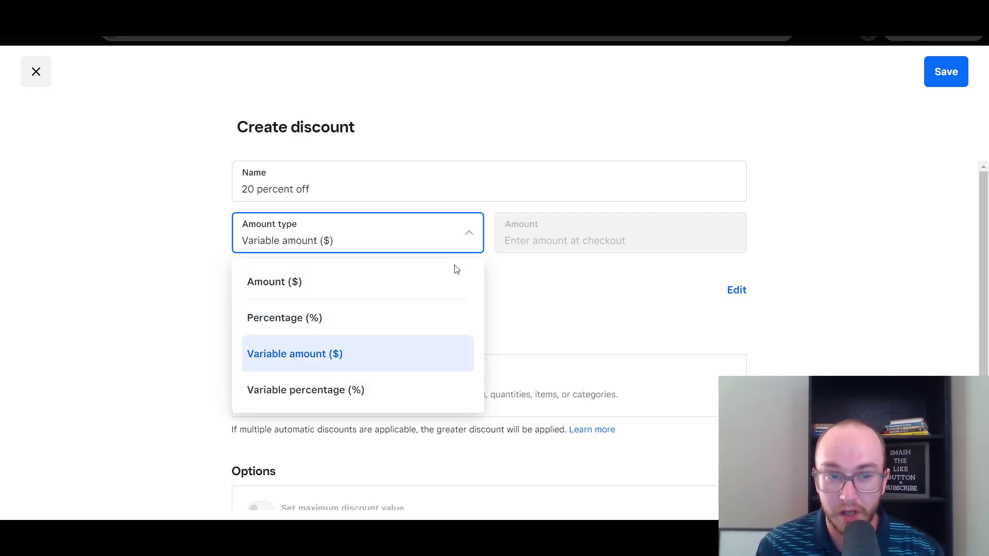
click(341, 321)
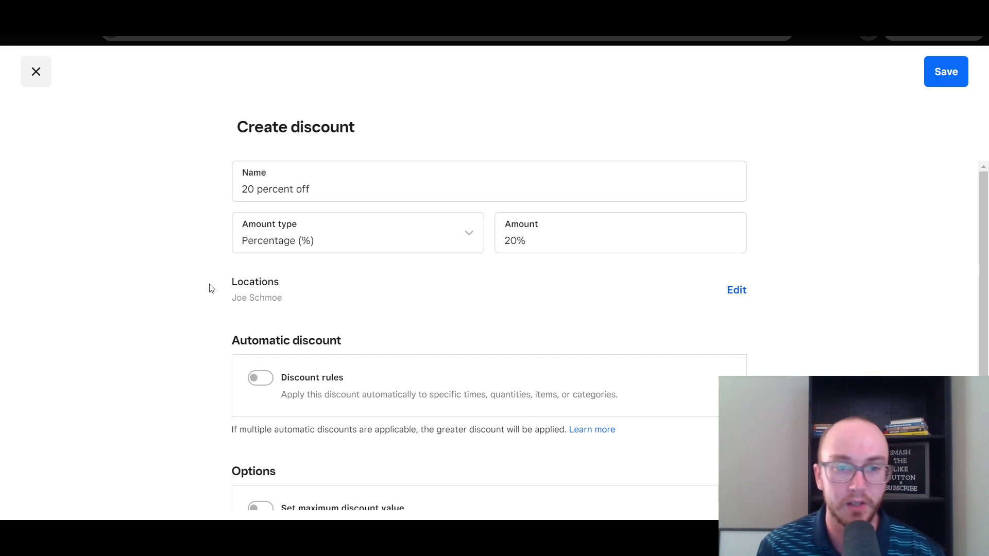
scroll(209, 287, down, 3)
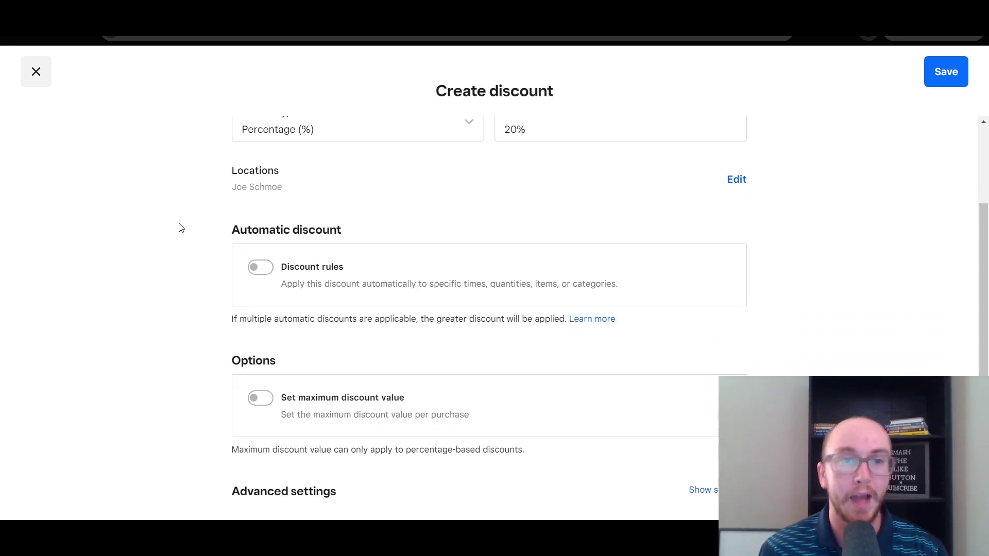
Turn on the automatic discount rules for the 20 percent off discount
scroll(178, 250, up, 2)
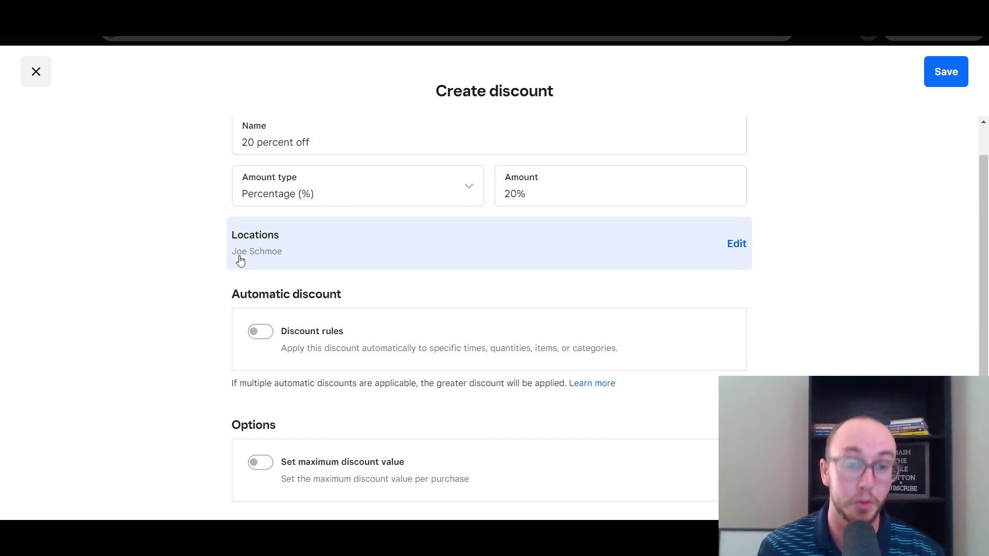
scroll(215, 265, down, 1)
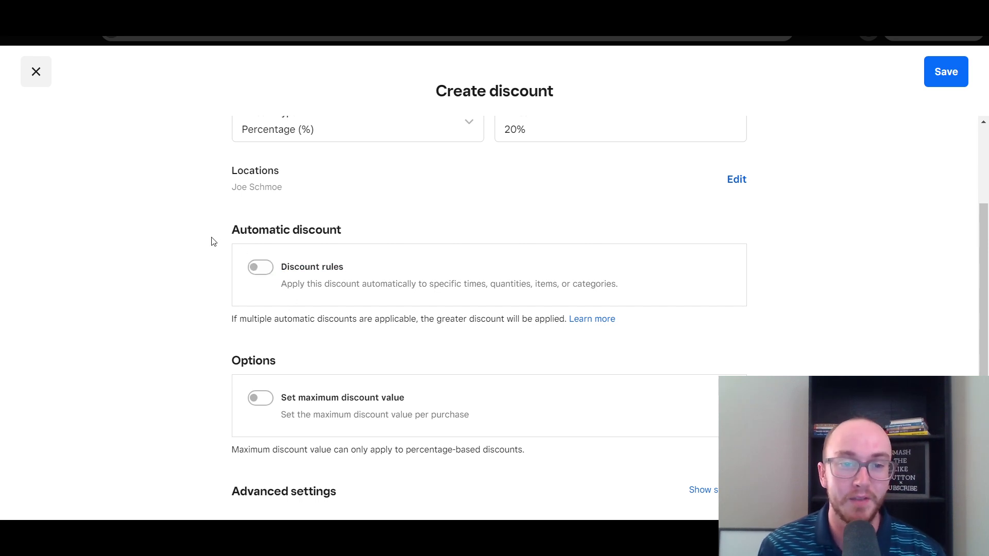
click(289, 287)
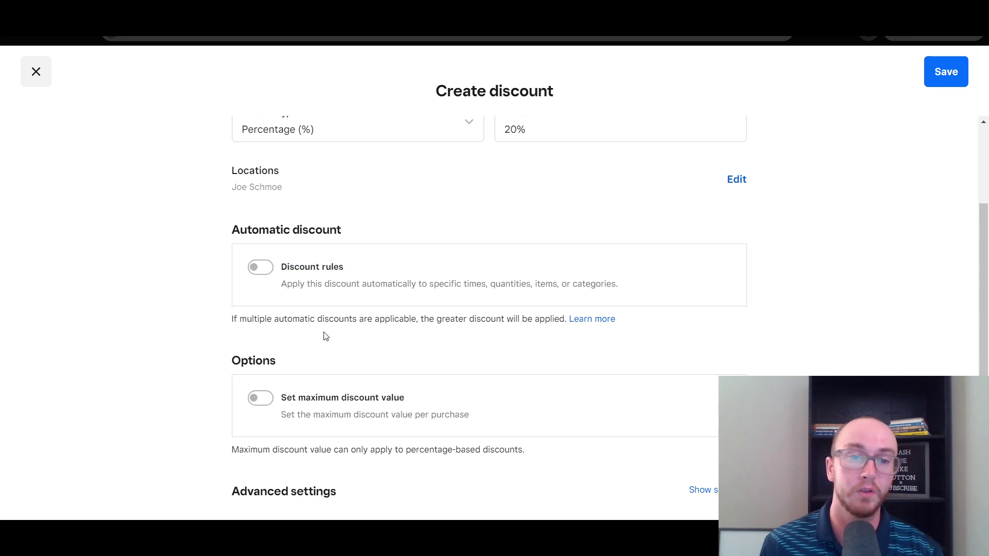
drag(235, 320, 493, 320)
click(560, 324)
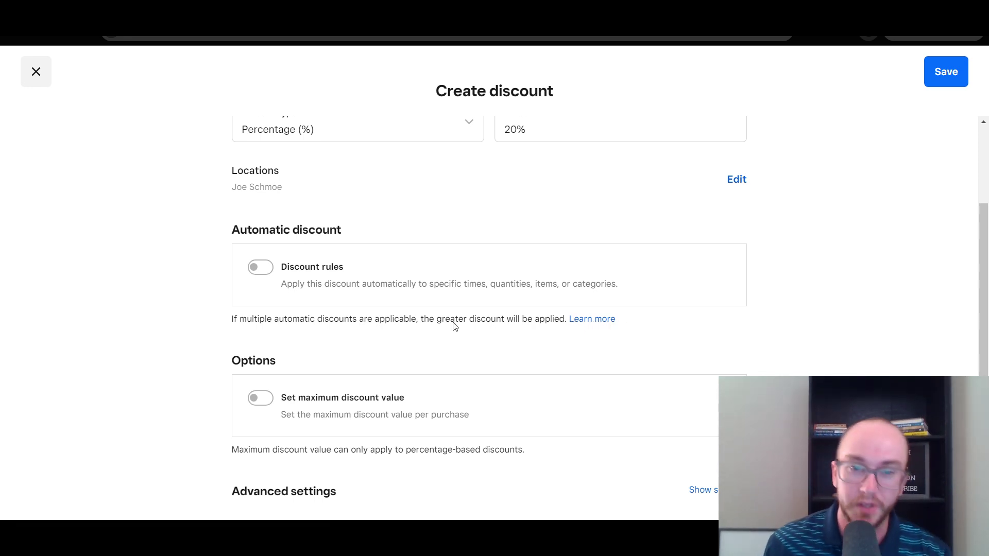
click(260, 268)
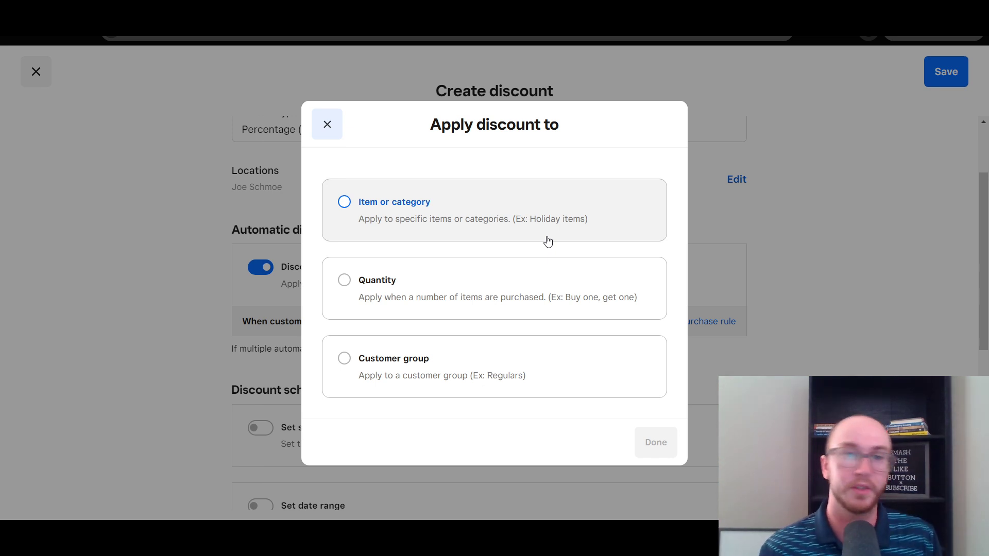
Try the Quantity and Customer group rule types, and set the discount to apply by Item or category
click(446, 207)
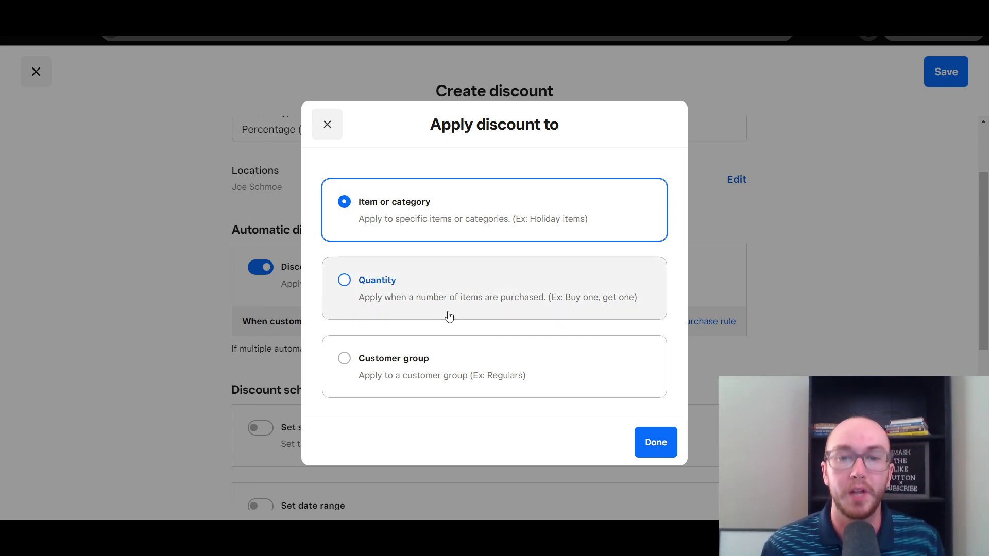
click(517, 312)
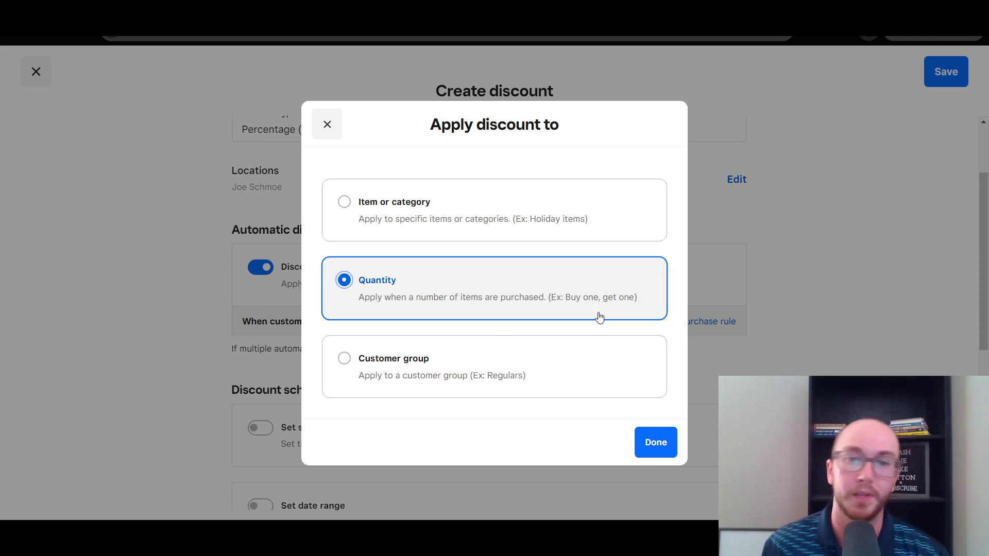
click(392, 387)
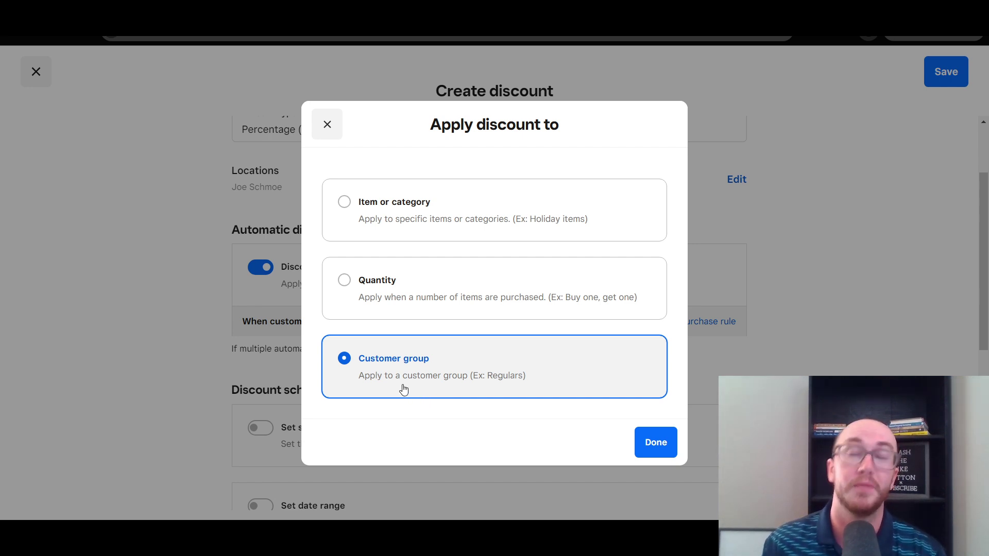
click(457, 217)
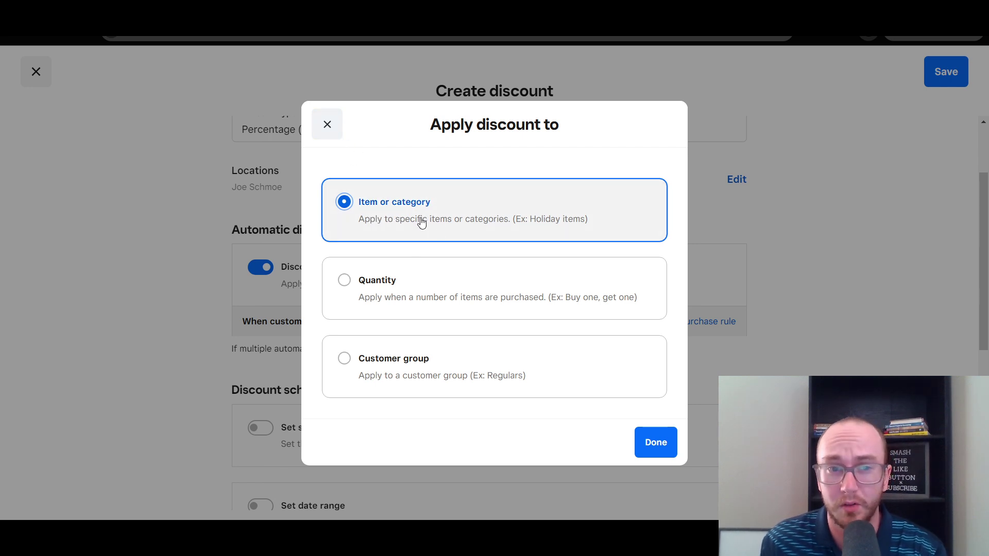
click(657, 448)
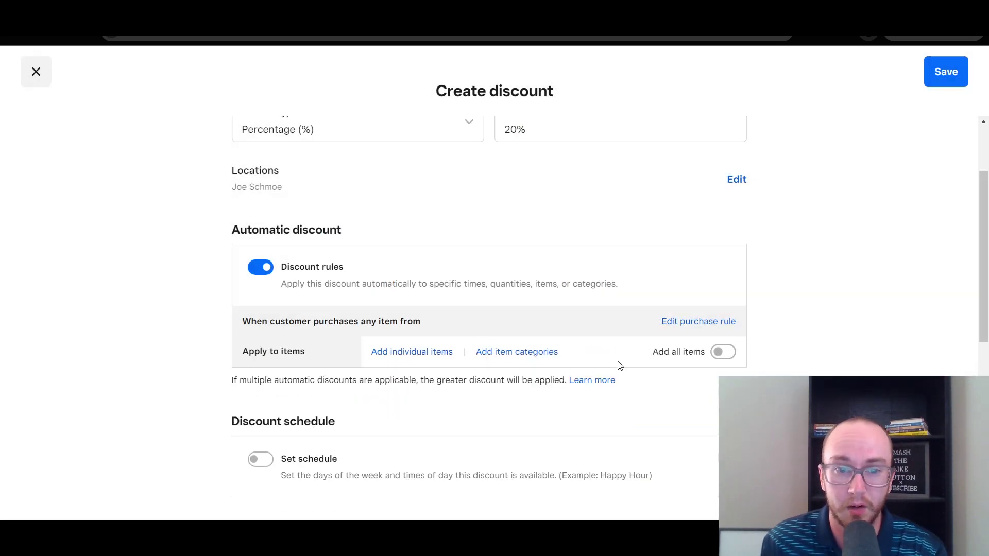
Try adding all items to the rule, switch that off, and add the Shirt item individually instead
click(727, 354)
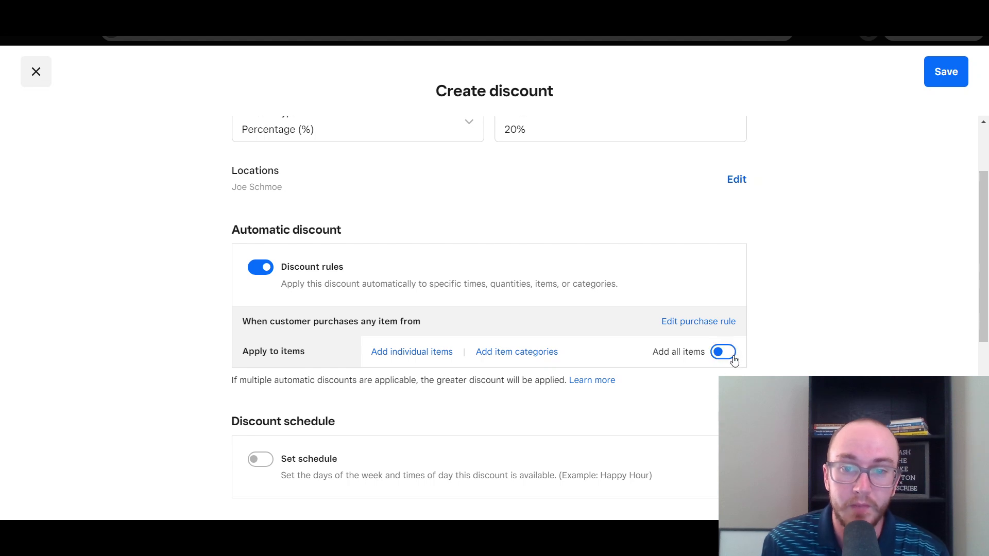
click(727, 354)
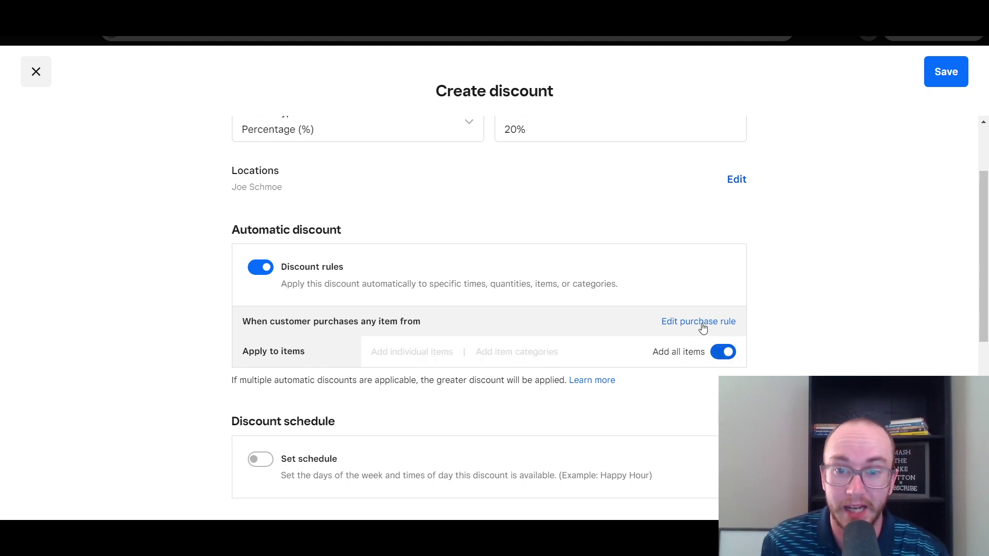
click(724, 352)
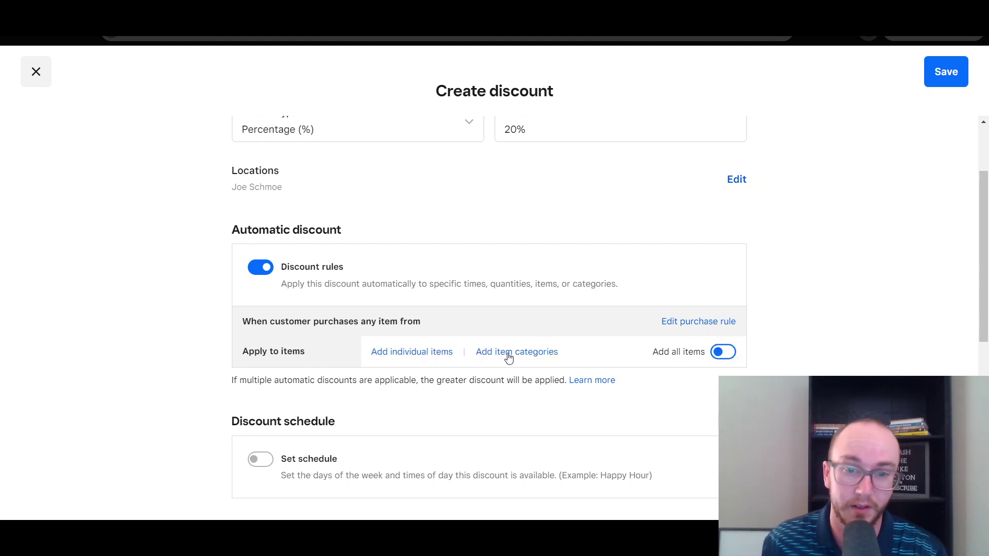
click(434, 359)
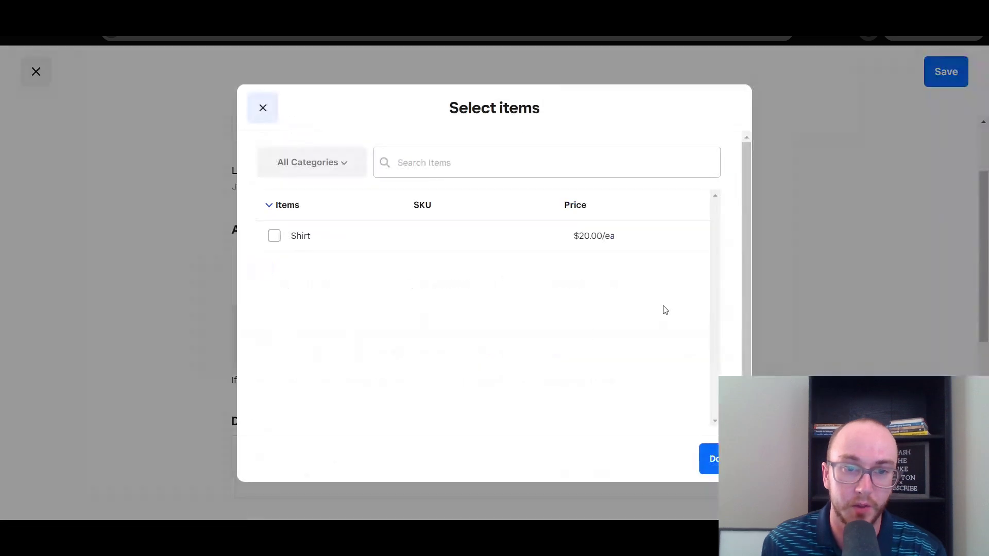
click(285, 242)
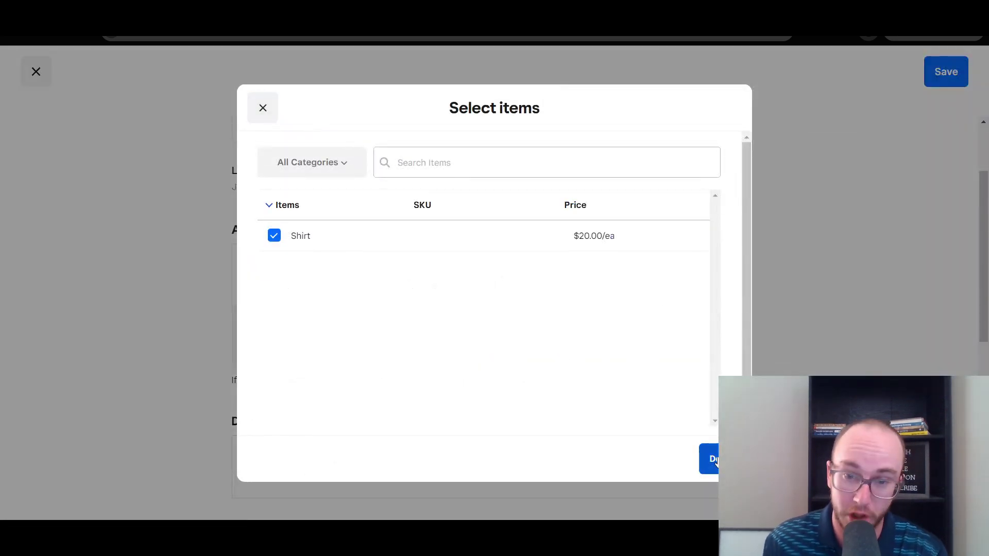
click(710, 458)
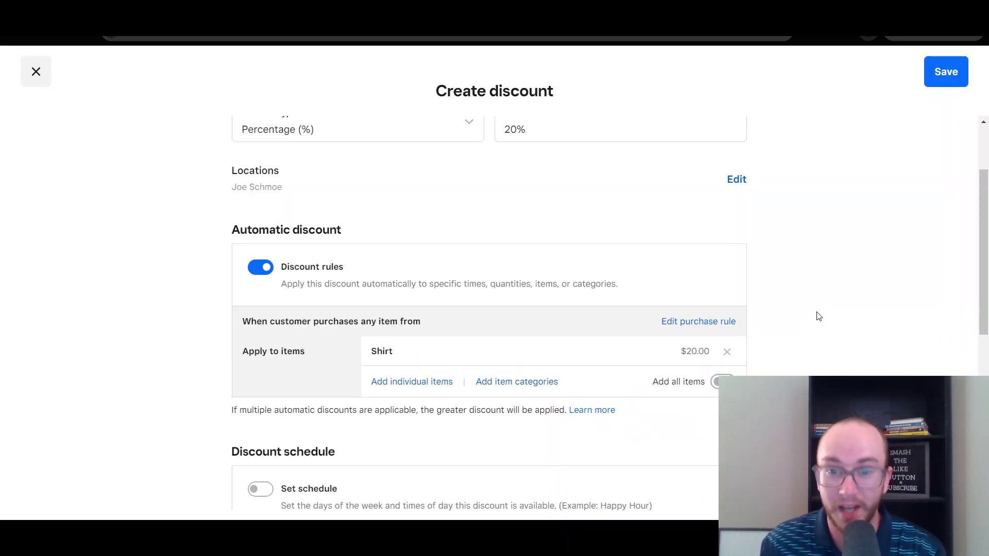
Apply the discount to all items, and switch the discount rules off and back on
scroll(984, 299, down, 1)
click(724, 338)
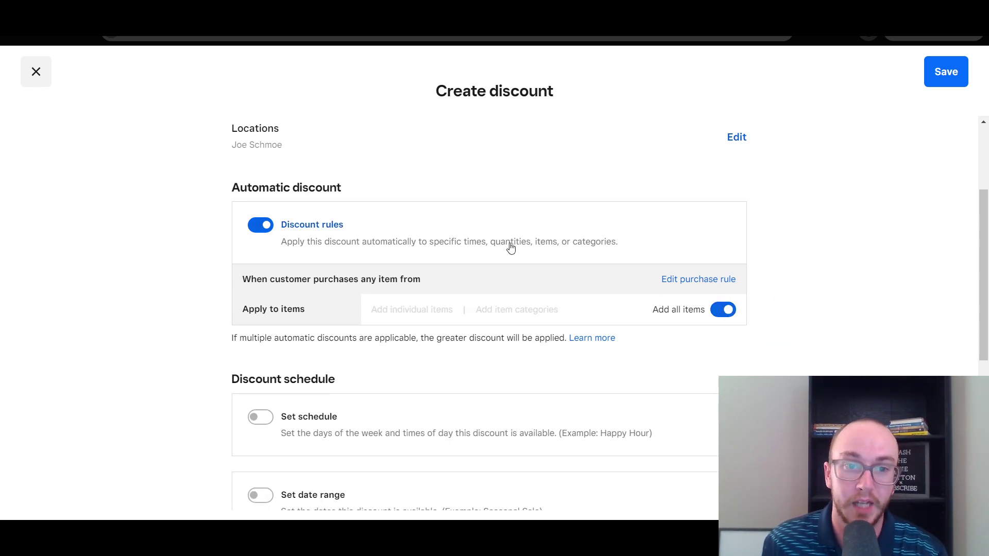
click(261, 227)
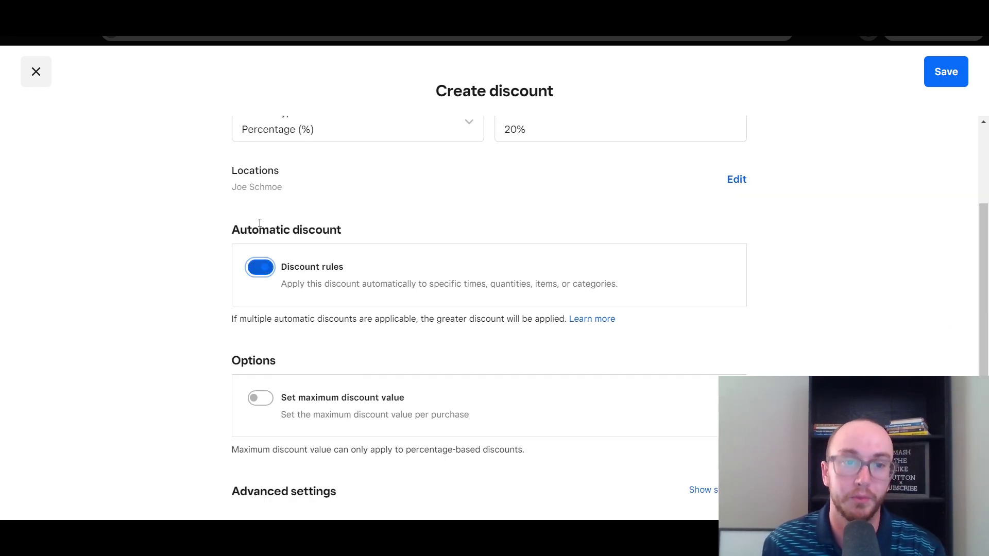
click(262, 272)
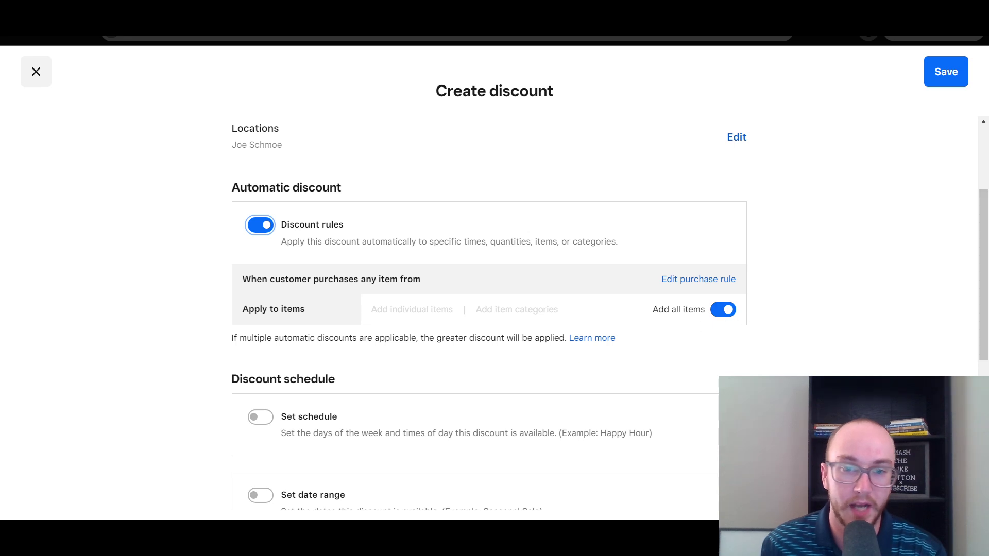
Examine the schedule, date range and minimum spend options available for the automatic discount
scroll(608, 315, down, 1)
scroll(347, 162, down, 2)
scroll(346, 161, up, 1)
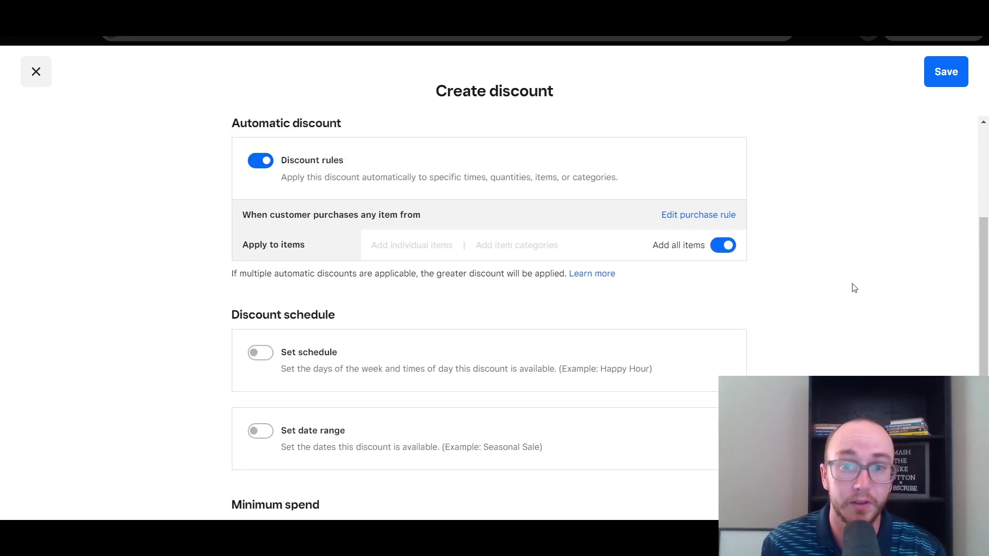
scroll(853, 290, down, 3)
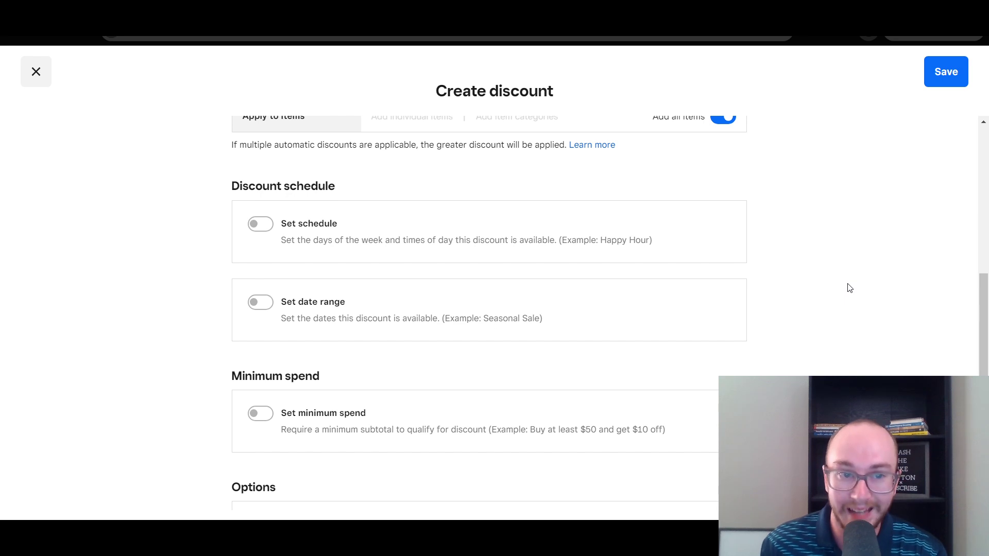
click(547, 254)
click(544, 256)
click(509, 255)
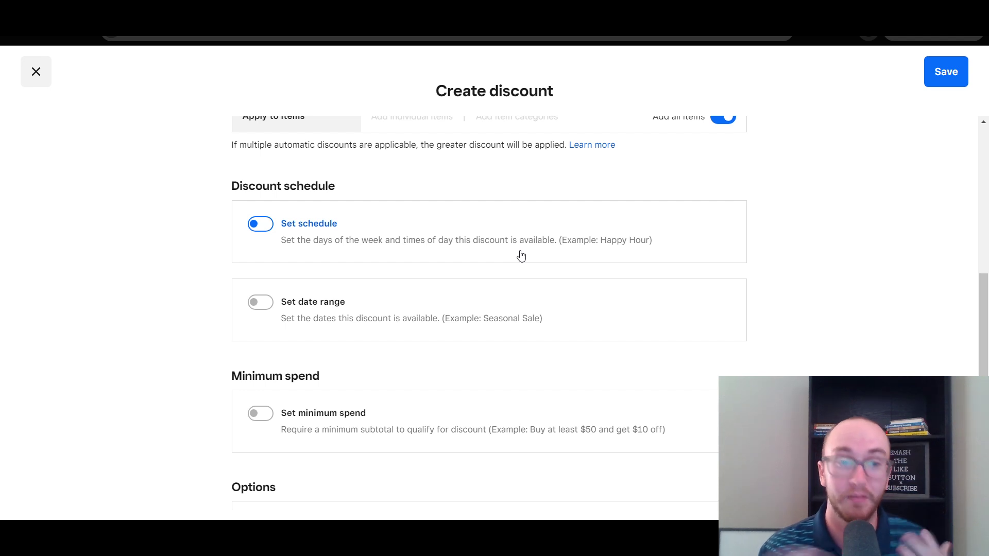
click(522, 256)
click(602, 235)
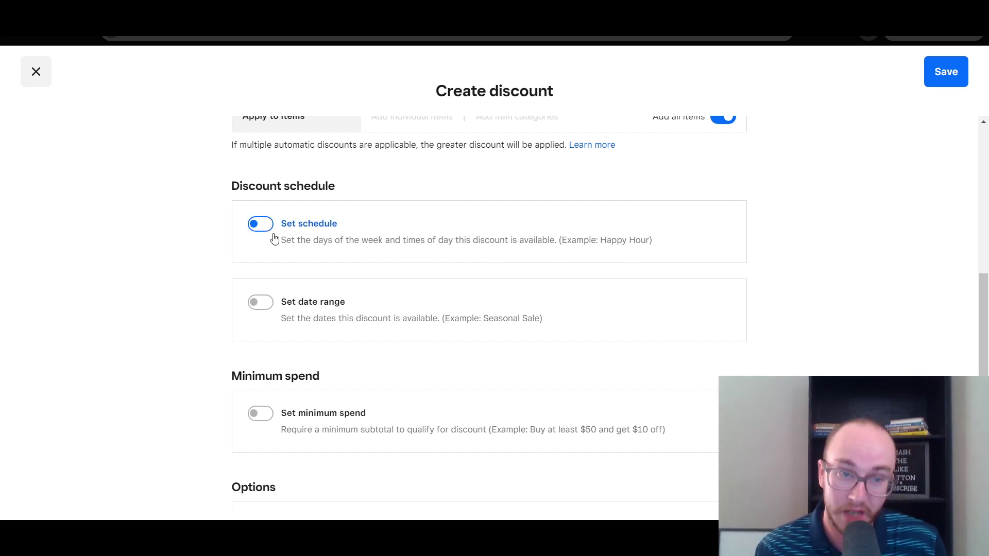
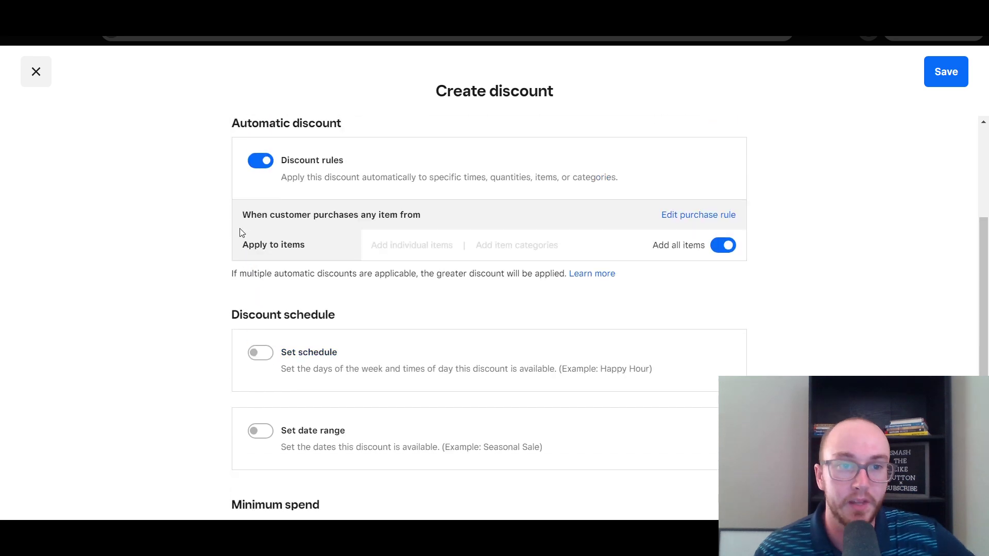
scroll(444, 260, up, 2)
scroll(436, 265, down, 3)
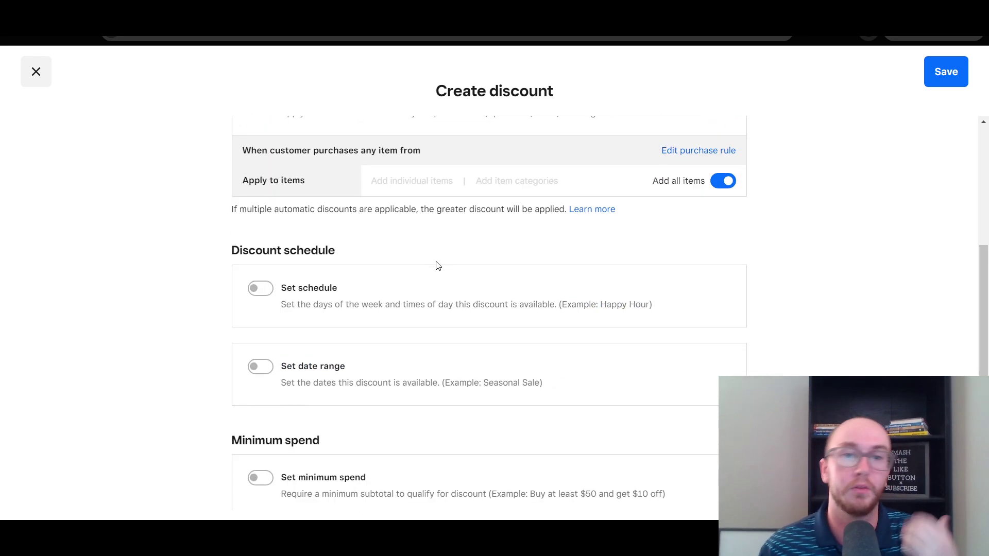
scroll(467, 291, down, 1)
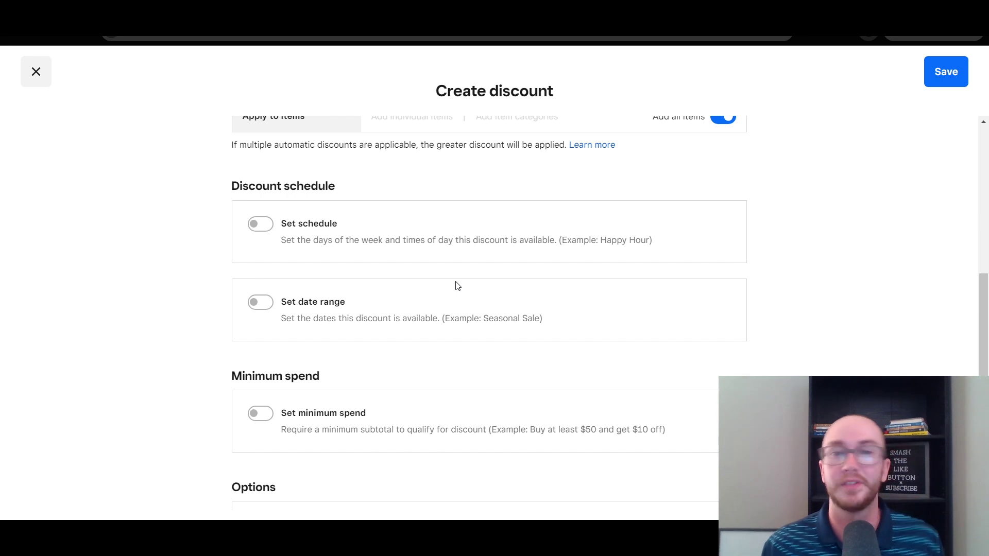
Turn on the discount's weekly schedule to view its day and time settings, and turn it back off
click(270, 228)
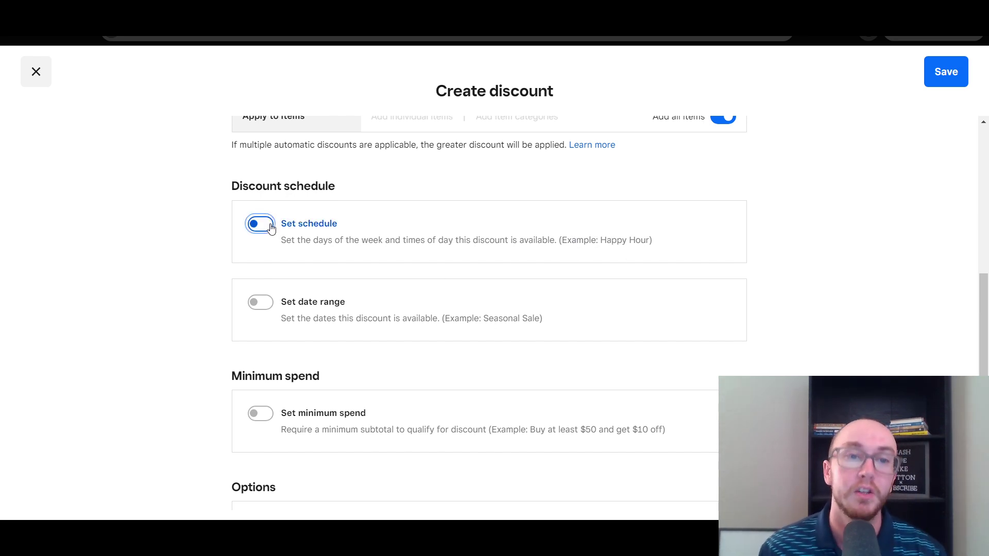
scroll(237, 265, down, 1)
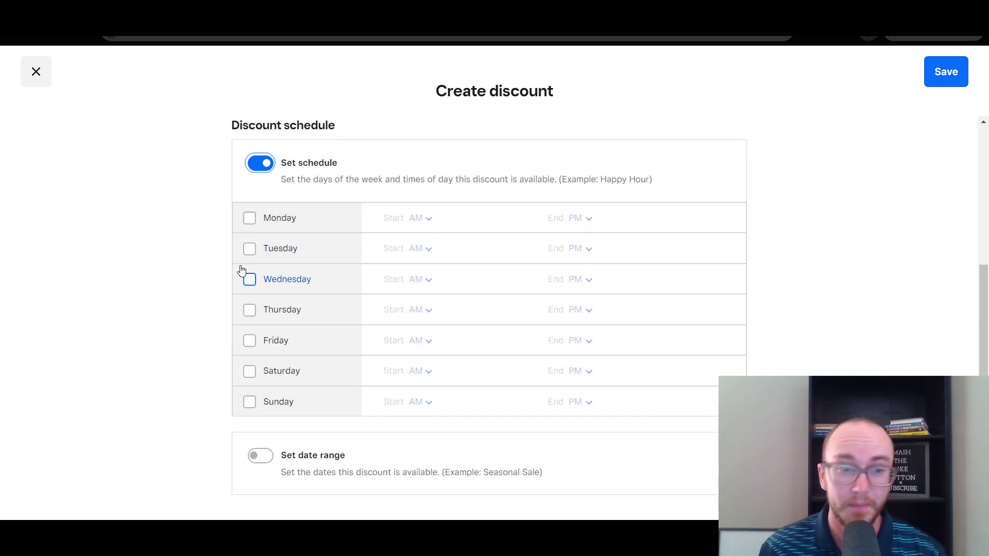
scroll(243, 270, down, 1)
scroll(245, 258, up, 1)
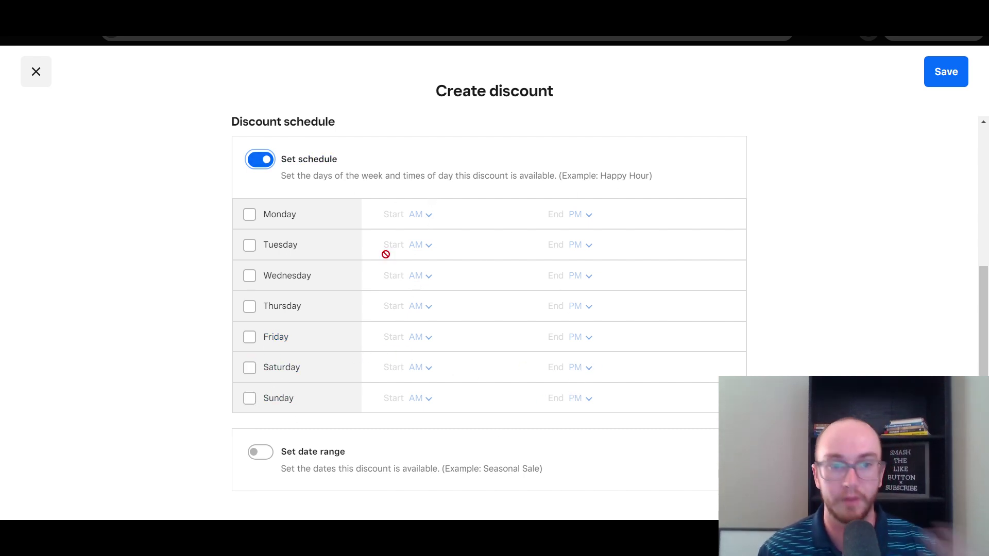
click(266, 161)
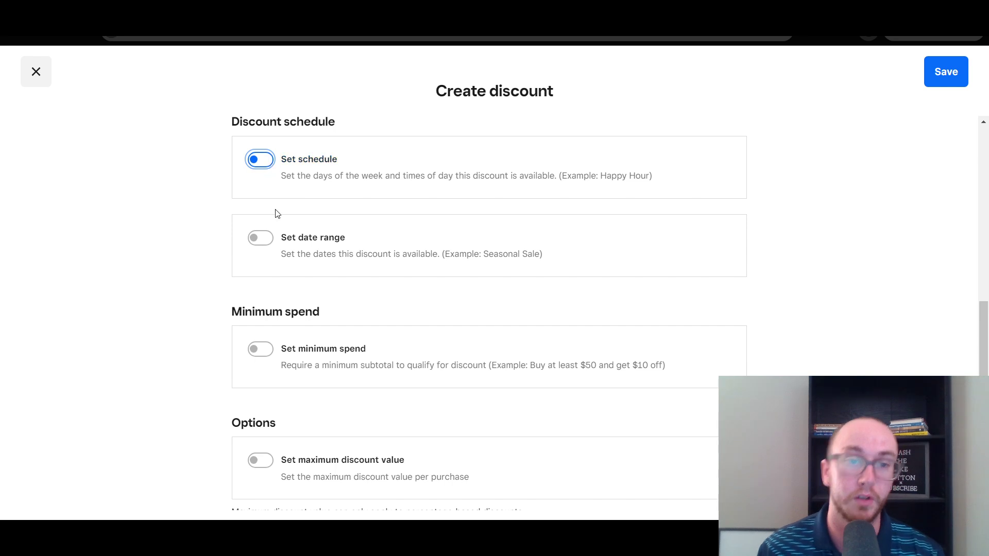
Turn on the minimum spend requirement, and switch the discount's date range on and back off
click(366, 253)
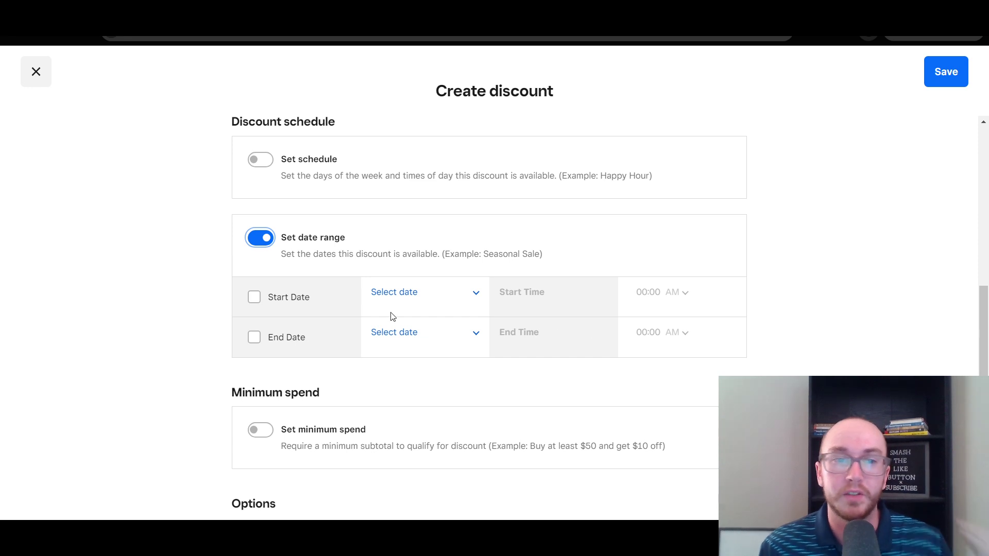
click(199, 233)
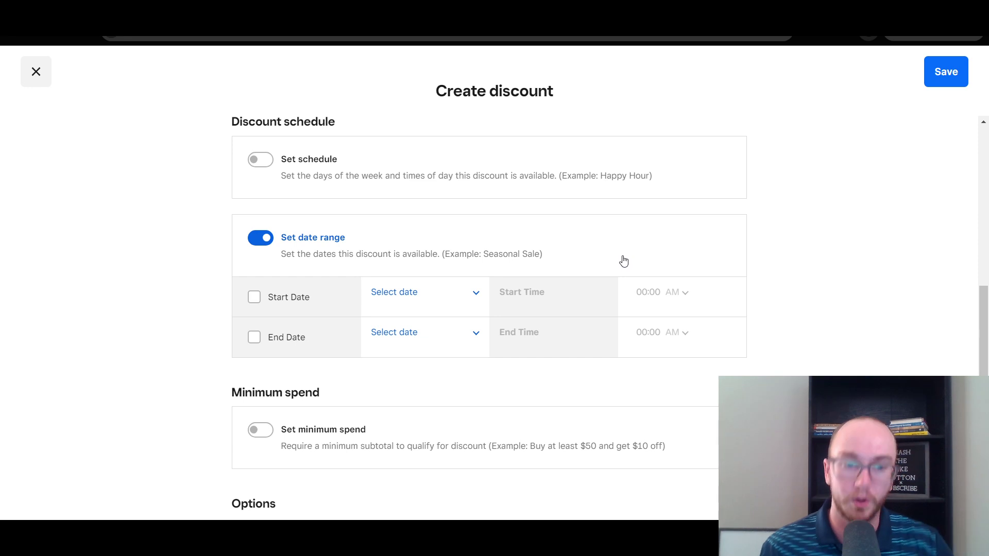
scroll(623, 261, down, 3)
click(262, 288)
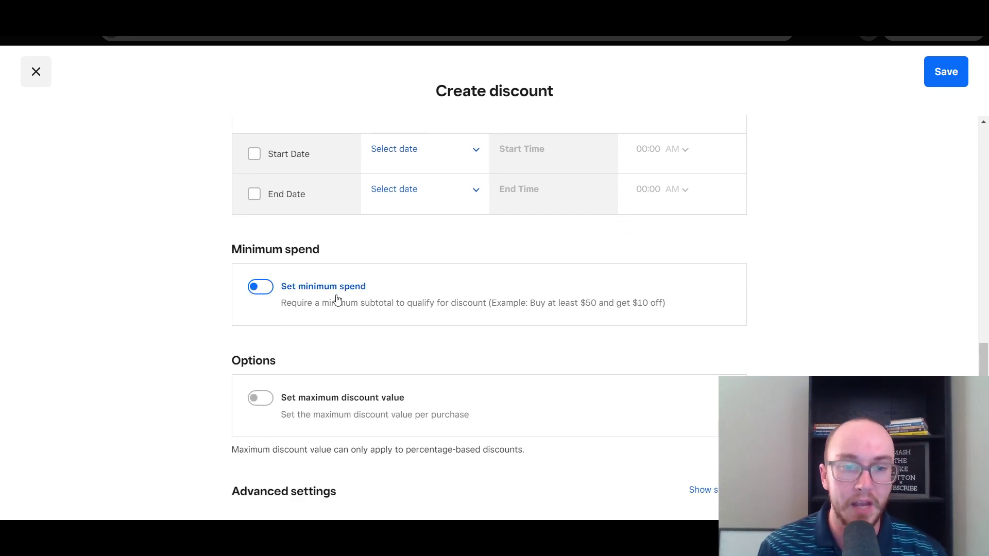
scroll(192, 306, up, 6)
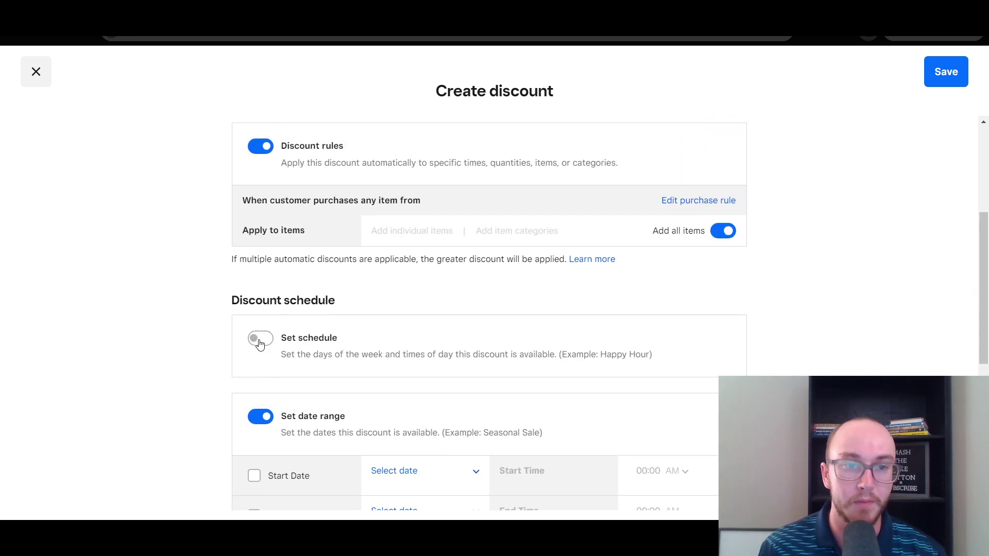
scroll(278, 360, down, 5)
click(260, 158)
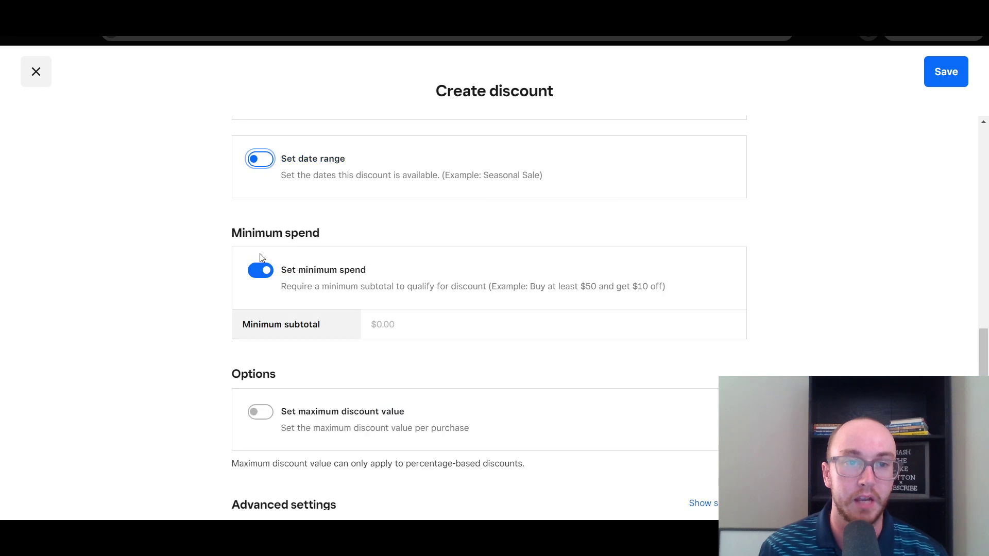
Turn on the discount's date range, enable its start date and end date, and turn the date range back off
click(262, 168)
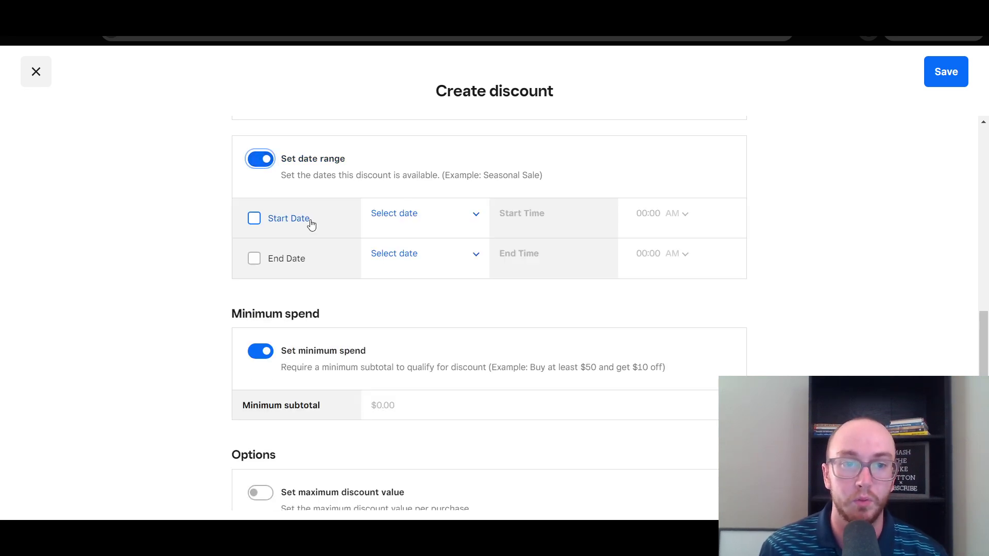
click(279, 221)
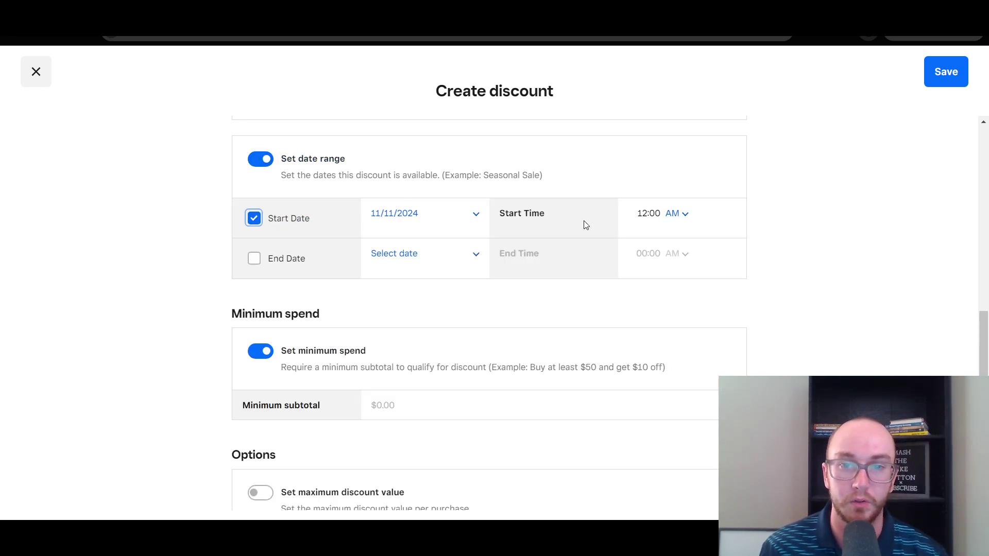
click(143, 278)
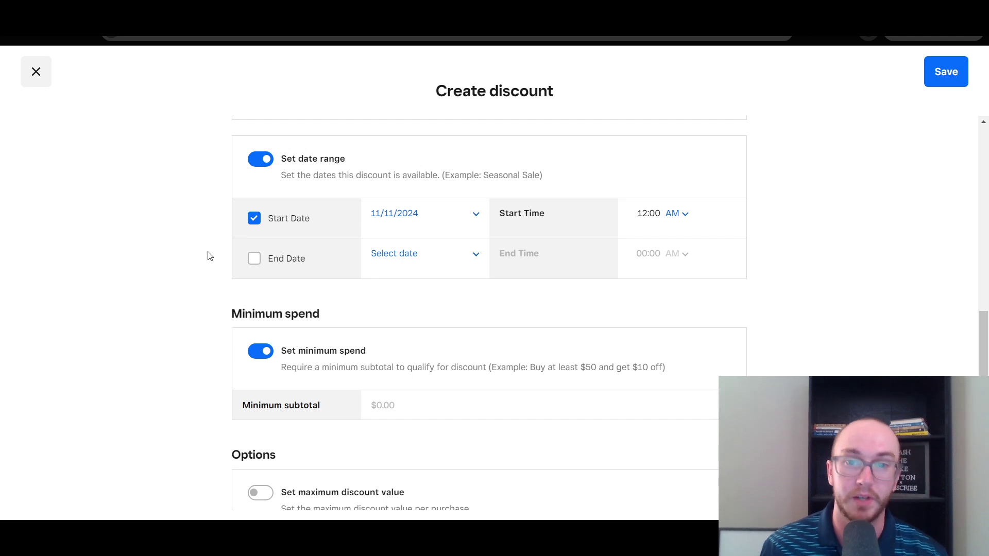
click(254, 259)
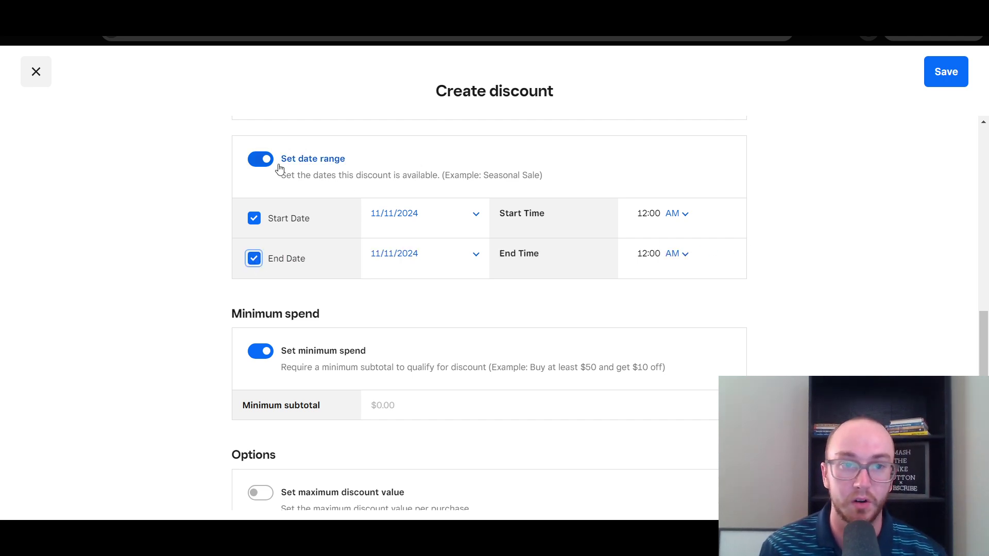
click(261, 159)
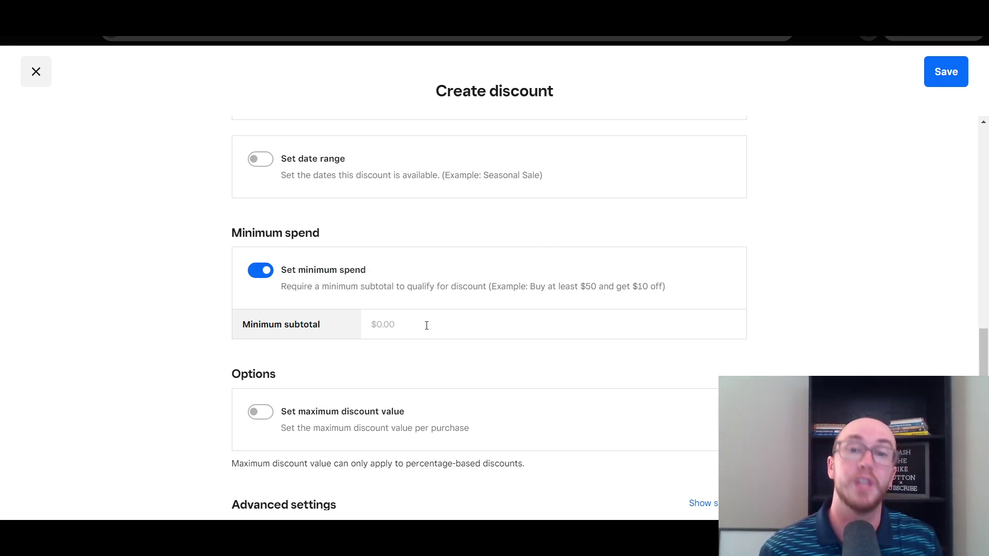
Set the minimum spend subtotal of the automatic discount to $30.00
drag(984, 337, 965, 150)
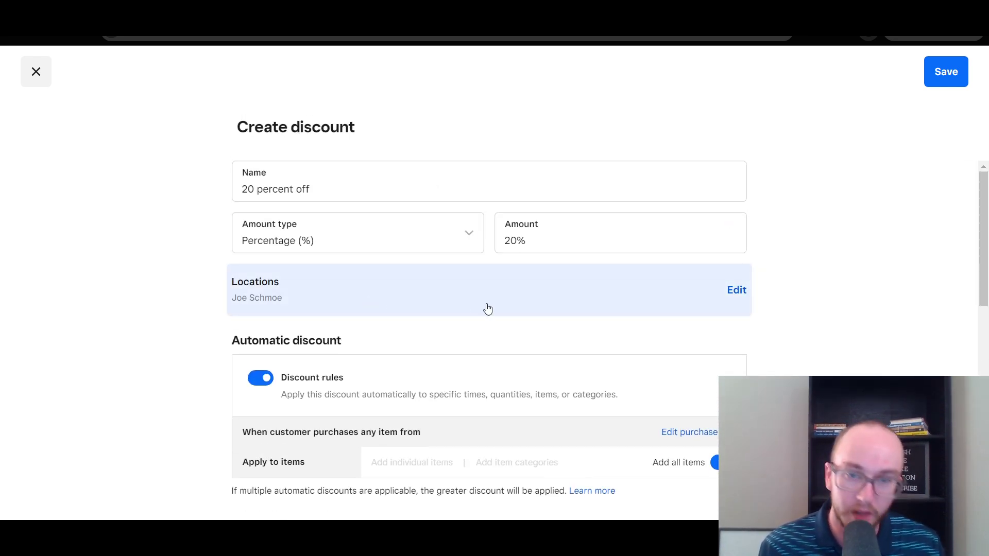
drag(983, 269, 974, 431)
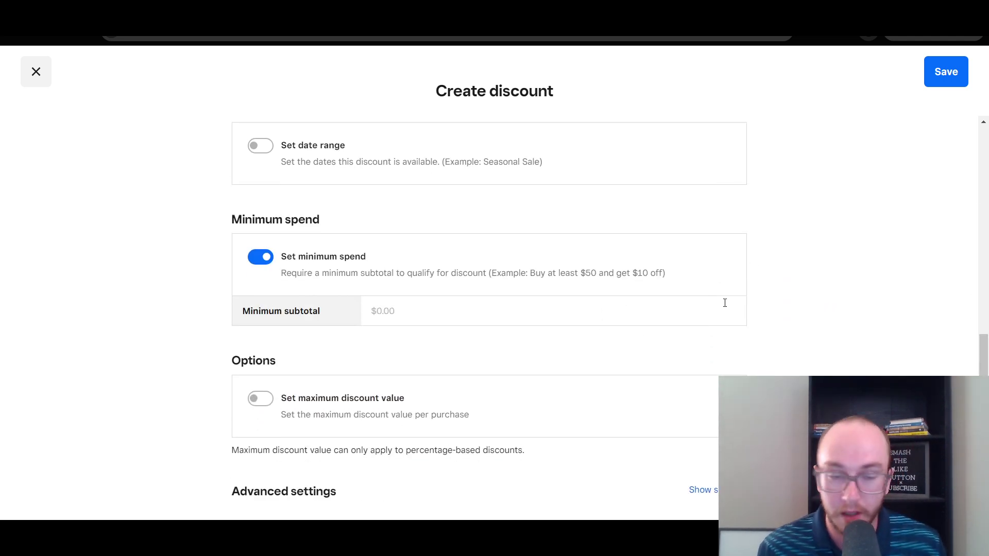
scroll(469, 341, up, 1)
scroll(402, 382, down, 1)
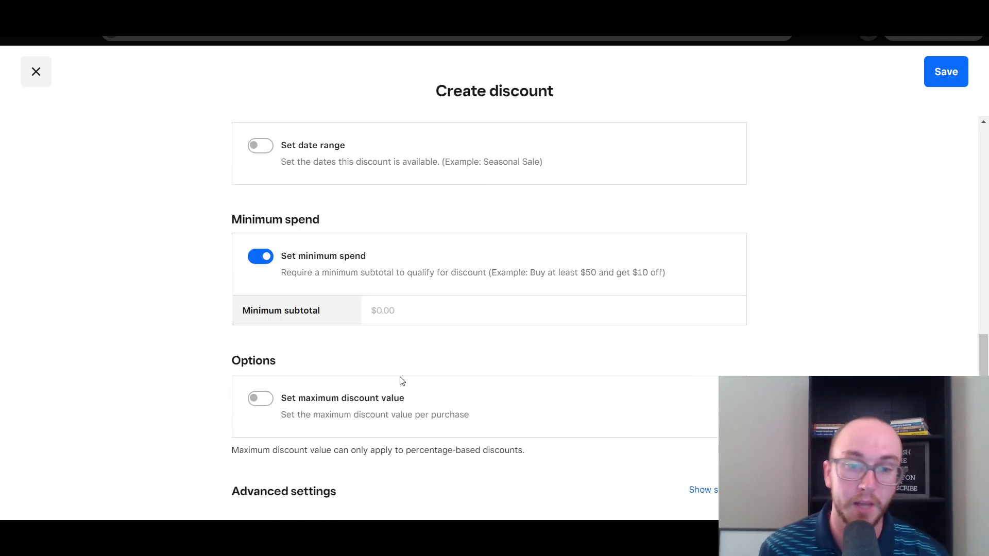
click(395, 313)
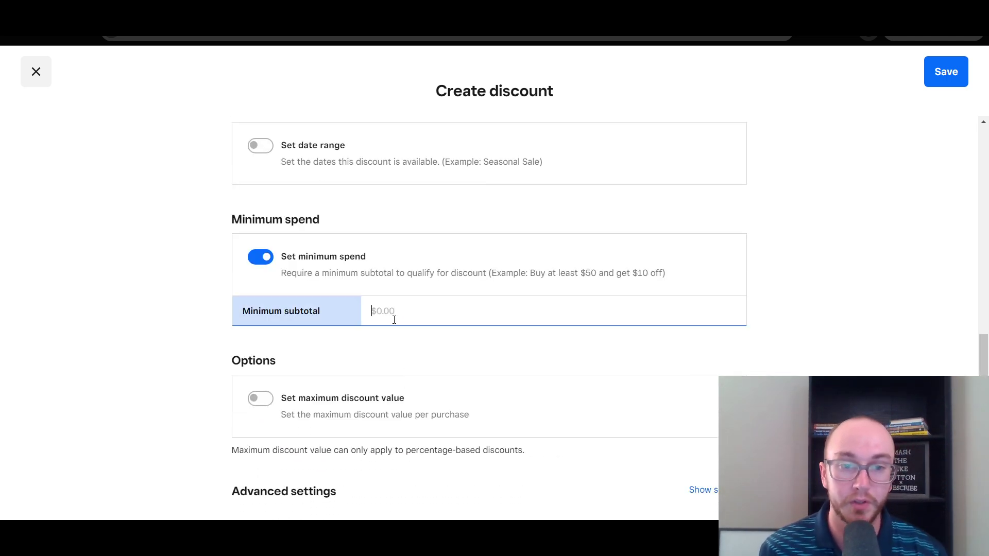
text(30)
click(403, 356)
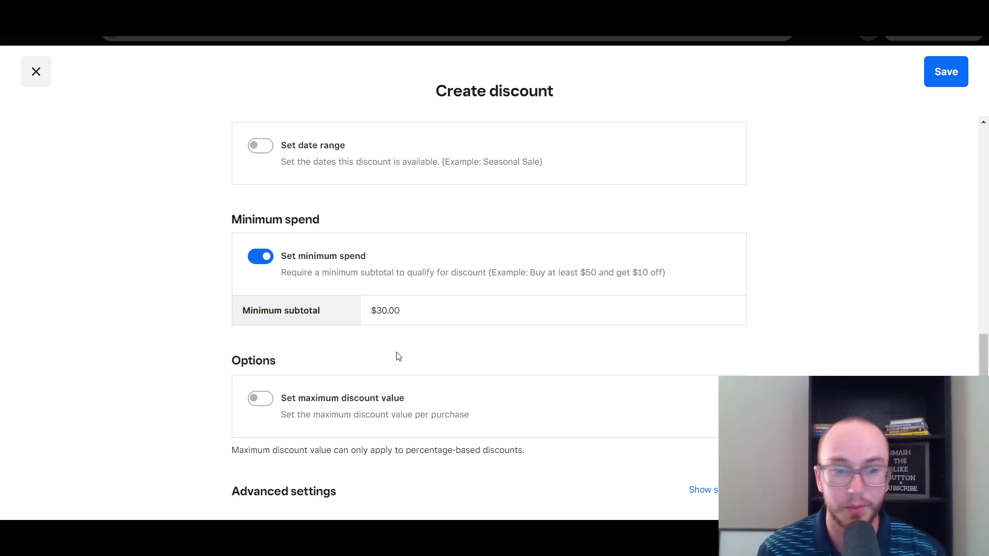
Turn on the maximum discount value option and read the note about which discounts it can apply to
click(316, 414)
click(317, 408)
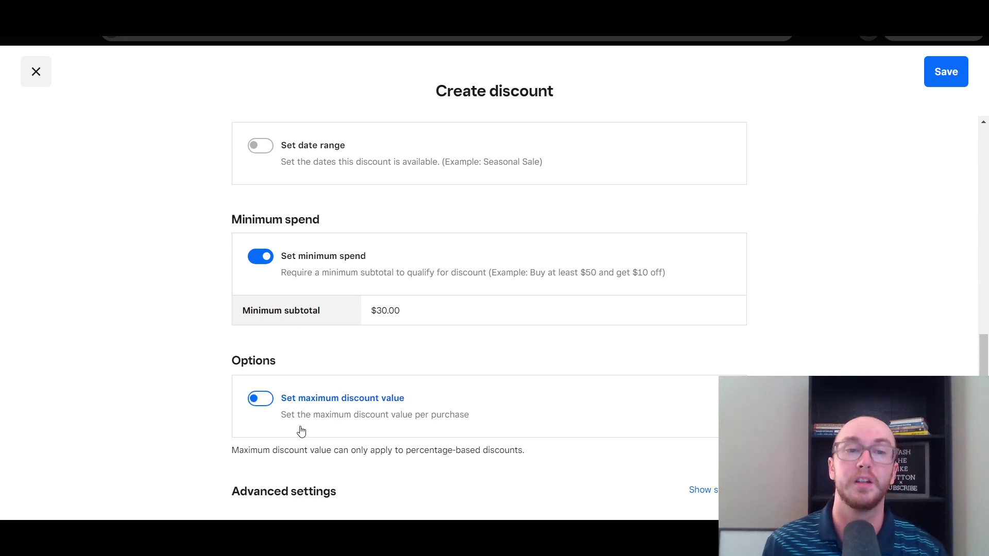
click(261, 399)
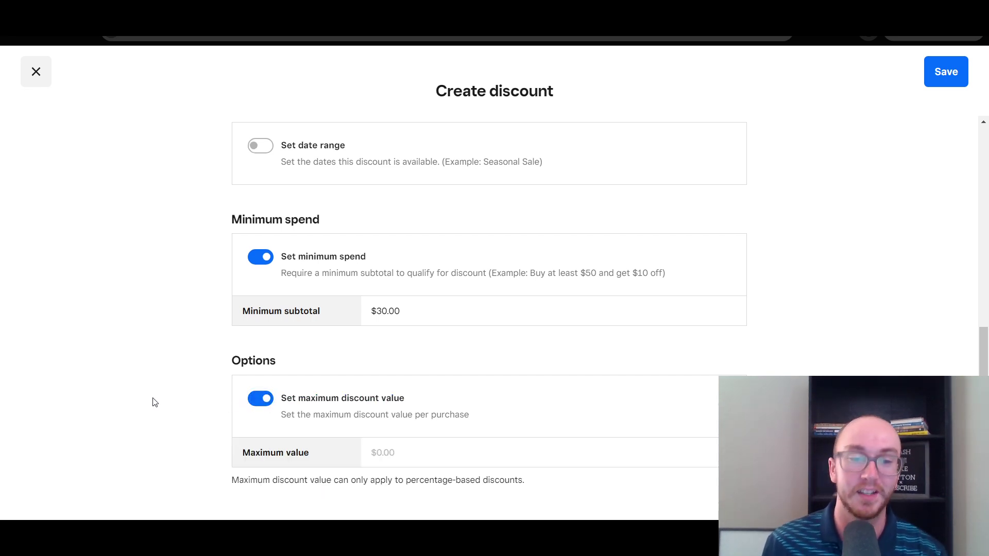
scroll(153, 399, down, 1)
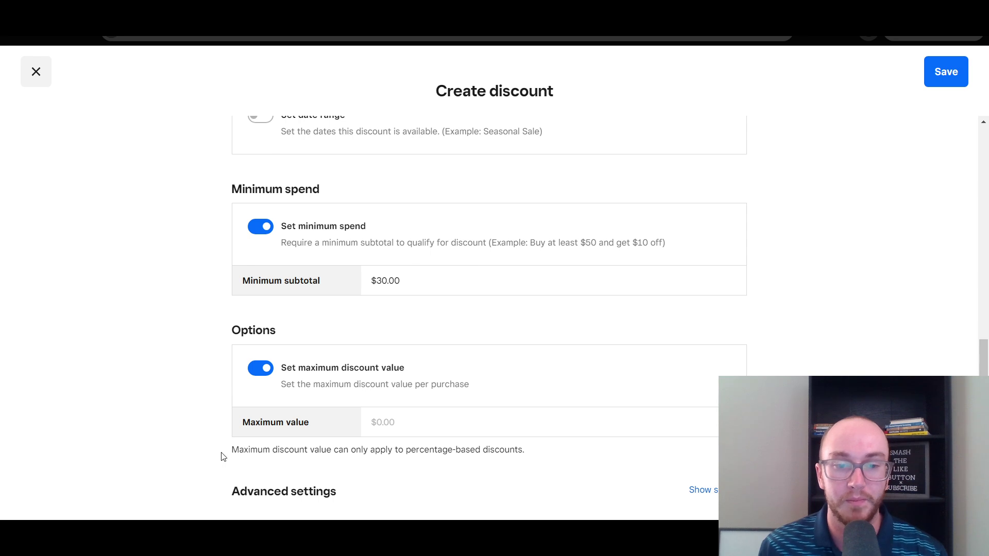
drag(222, 453, 407, 449)
click(407, 450)
click(399, 433)
click(411, 454)
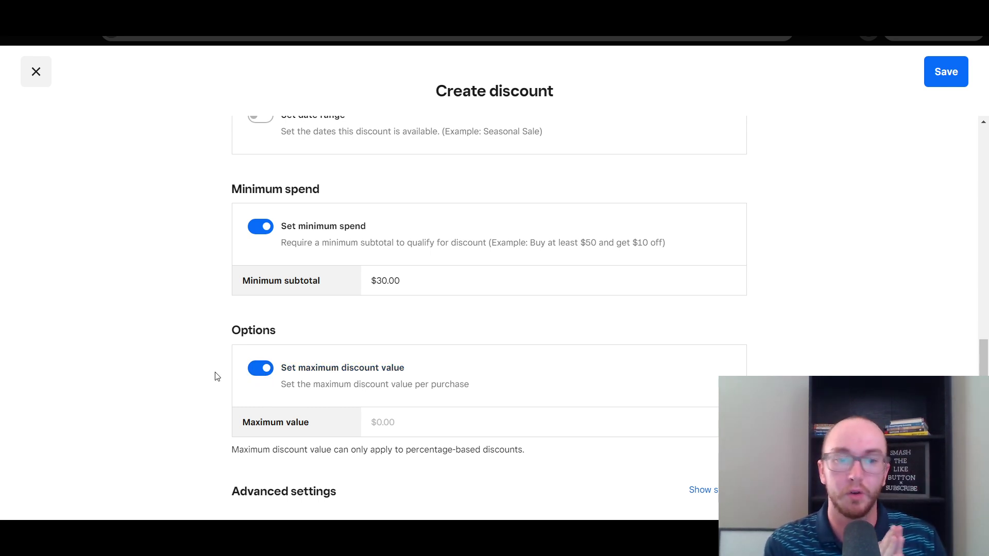
Compare the discount's amount type with the maximum discount value note, and turn the maximum discount value off
scroll(204, 375, up, 15)
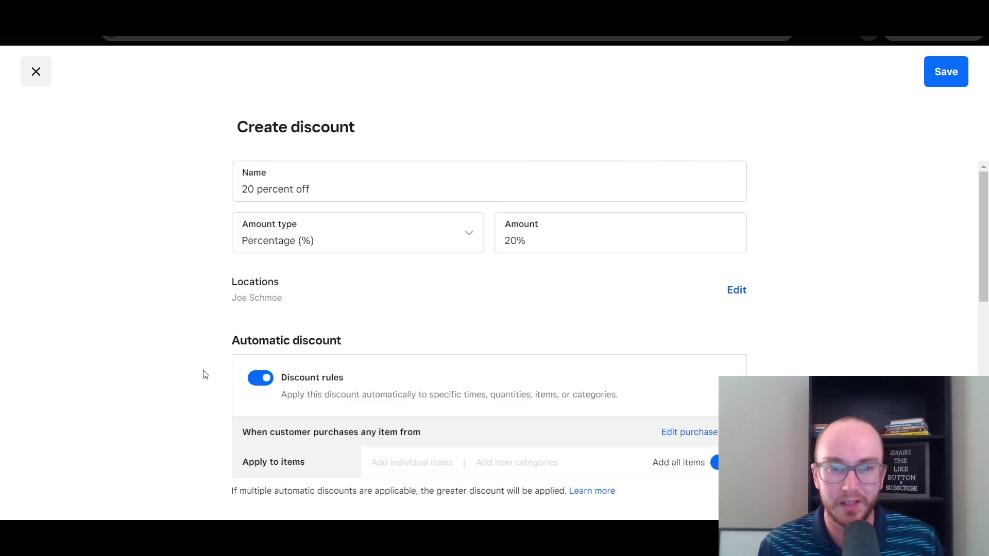
scroll(204, 374, down, 15)
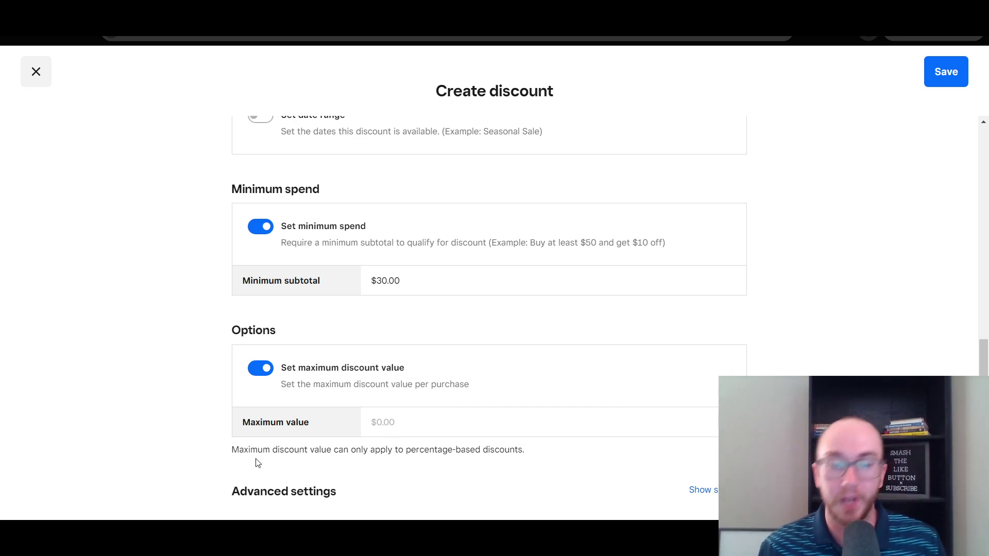
drag(400, 453, 456, 453)
click(492, 451)
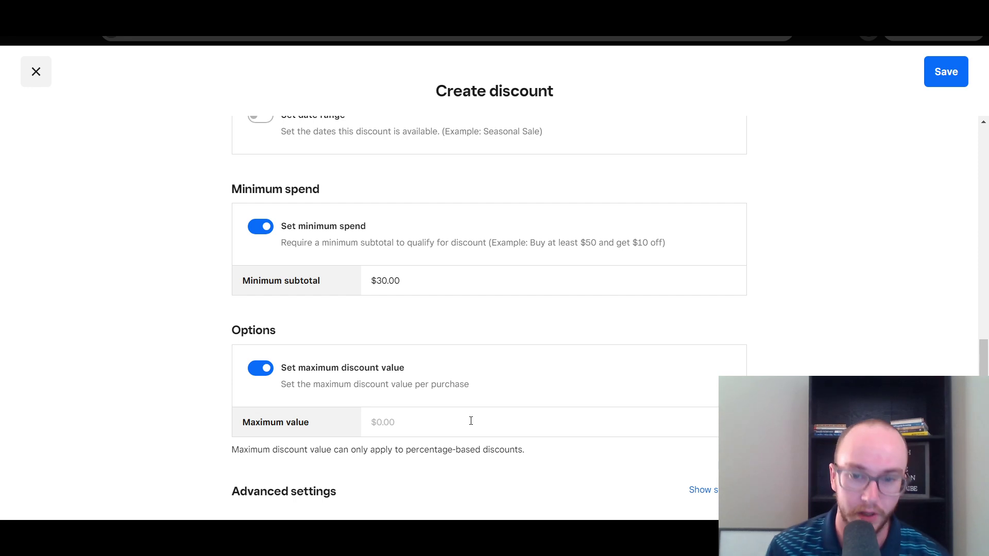
click(272, 368)
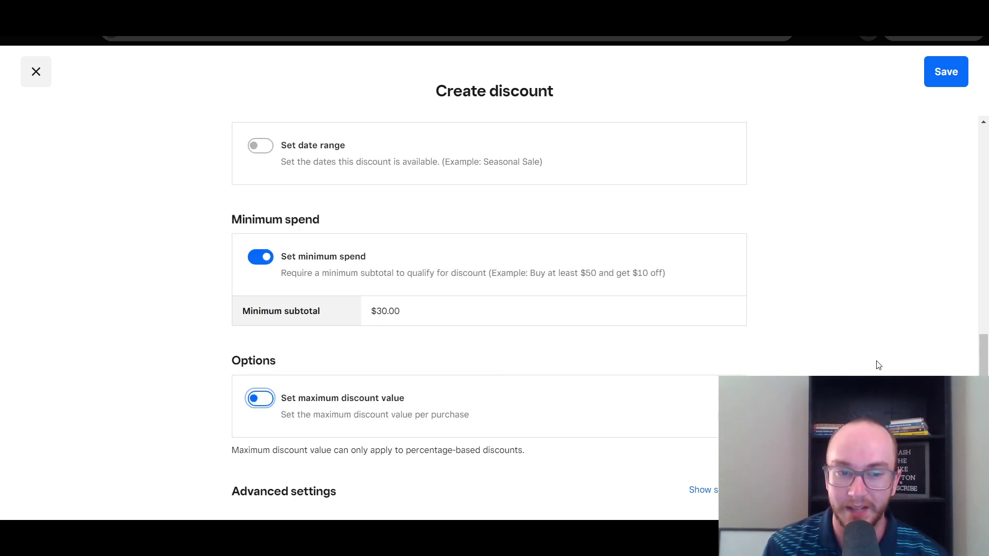
Show the discount's advanced settings to view the passcode and after-tax options, and hide them again
click(731, 490)
scroll(823, 376, down, 2)
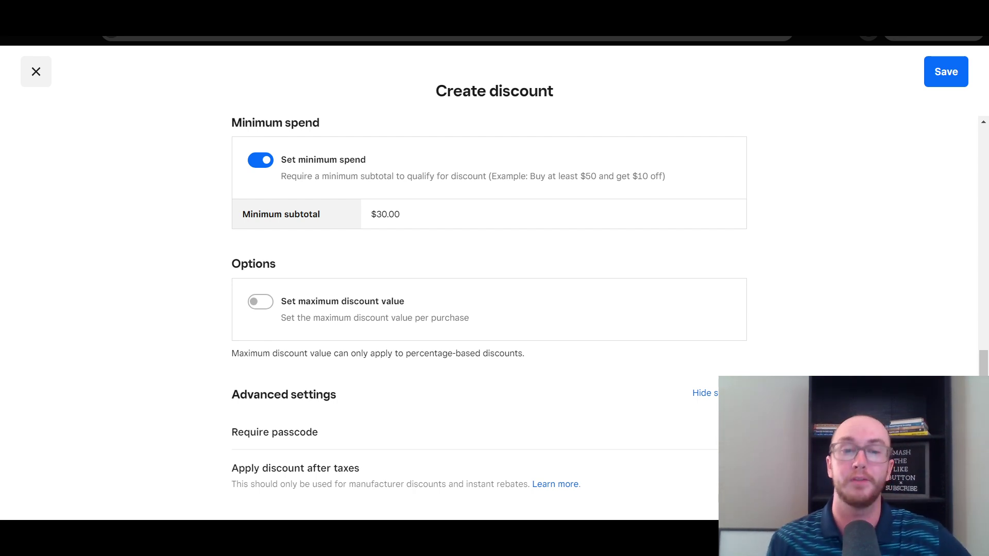
click(709, 394)
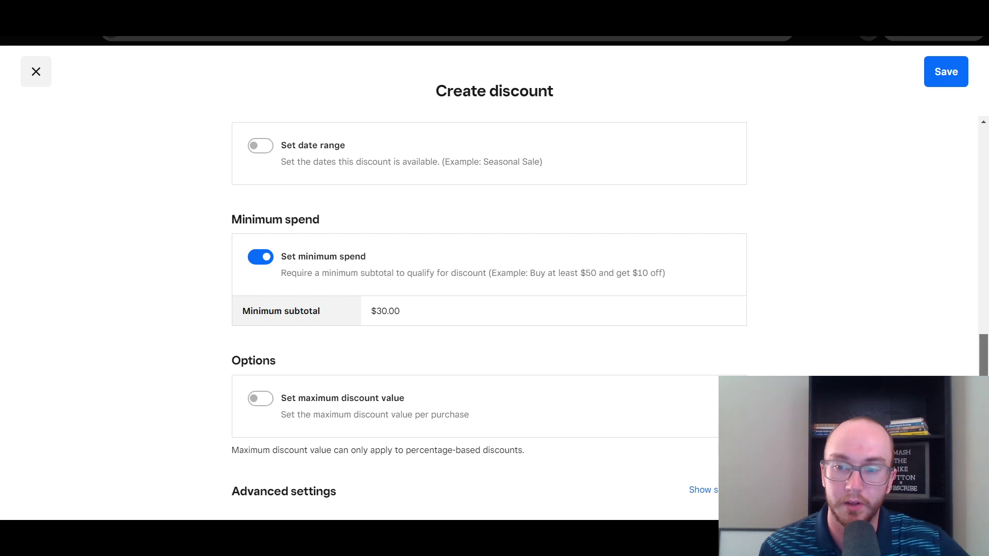
Save the 20 percent off discount and return to the Coupons list in Square Marketing
scroll(314, 323, up, 2)
scroll(315, 324, down, 2)
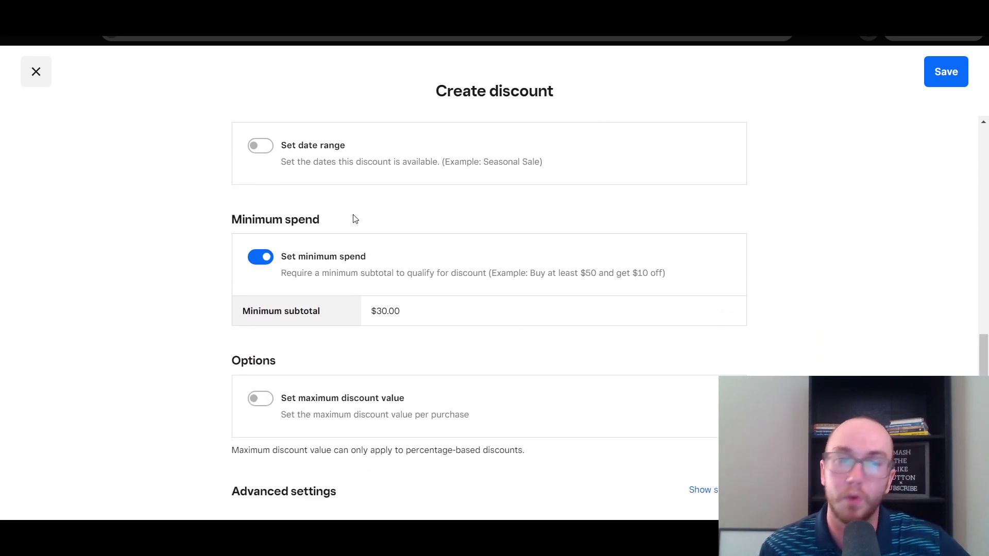
scroll(810, 246, up, 10)
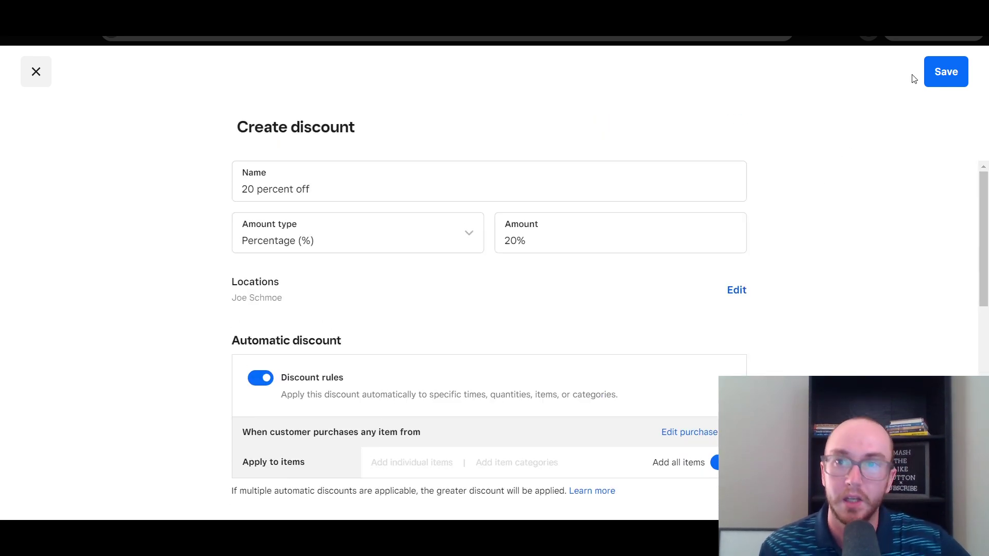
click(945, 71)
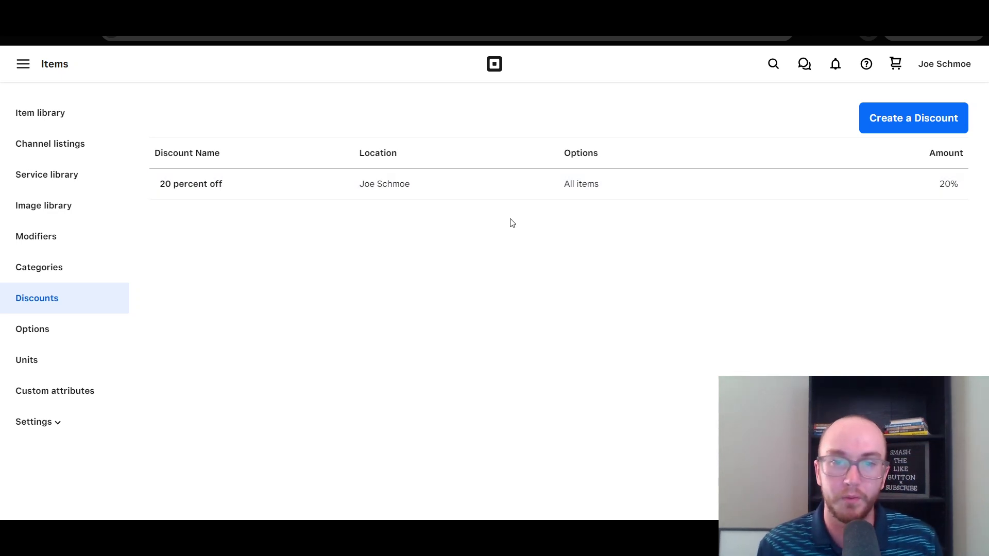
key(ctrl+l)
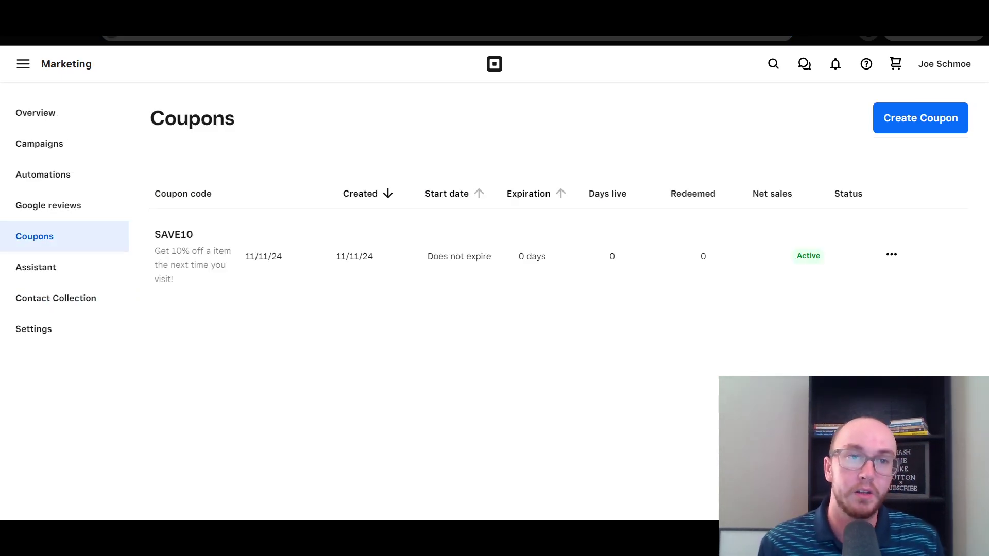